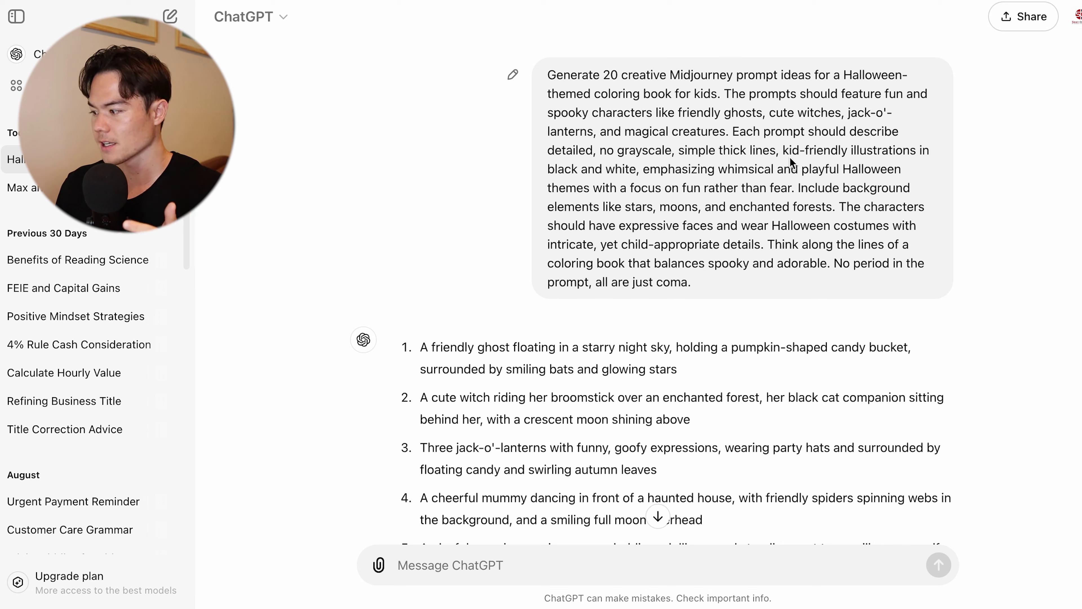
Review the Halloween coloring book prompt's kid-friendly wording and the first idea in the generated list.
left_click_drag(790, 159, 916, 151)
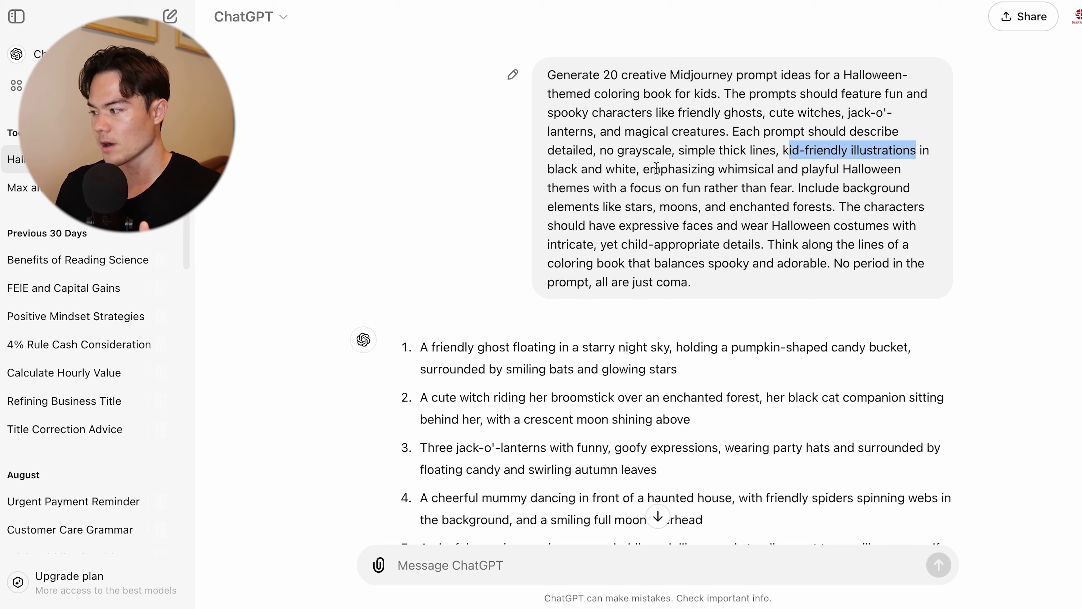
left_click_drag(644, 170, 778, 170)
left_click(865, 169)
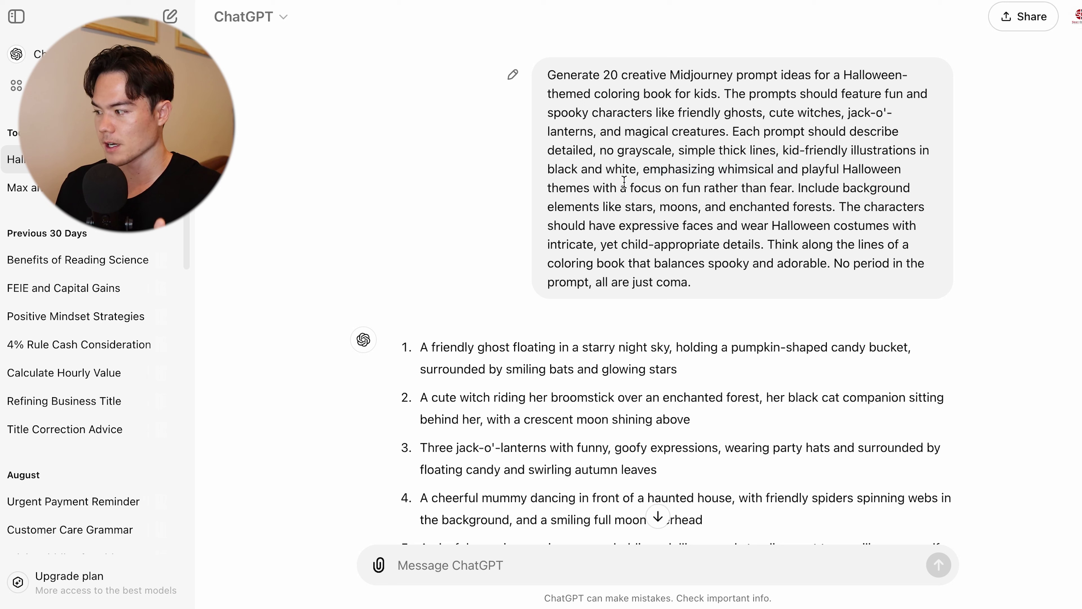
left_click_drag(682, 368, 405, 349)
left_click(595, 358)
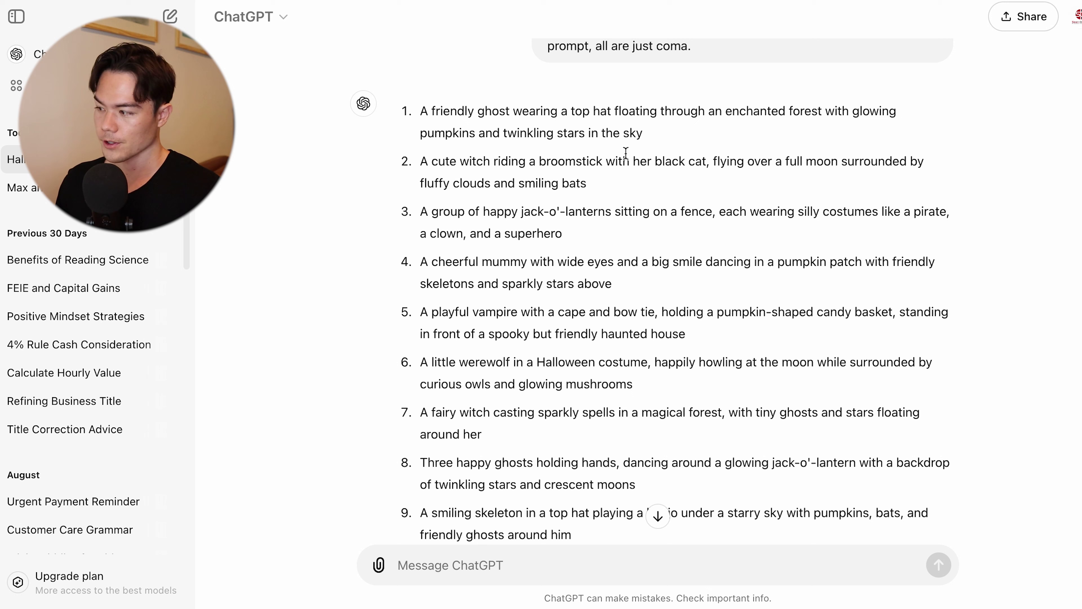
left_click_drag(665, 139, 420, 109)
left_click(668, 150)
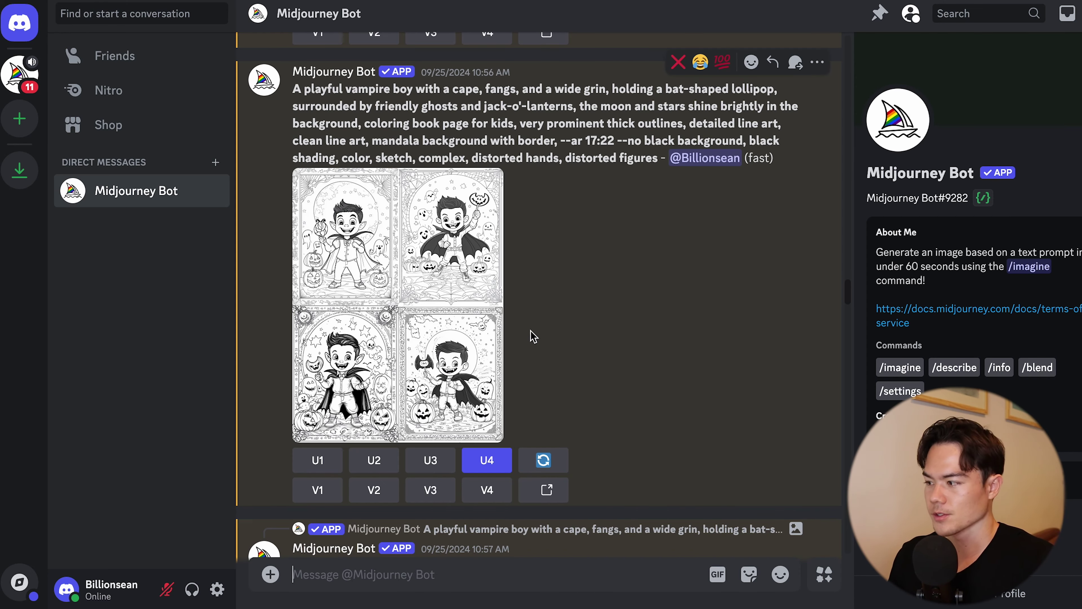
Switch to Discord and examine the vampire boy prompt, from its opening description to the coloring-page style and exclusion terms.
left_click_drag(295, 91, 503, 91)
left_click(533, 95)
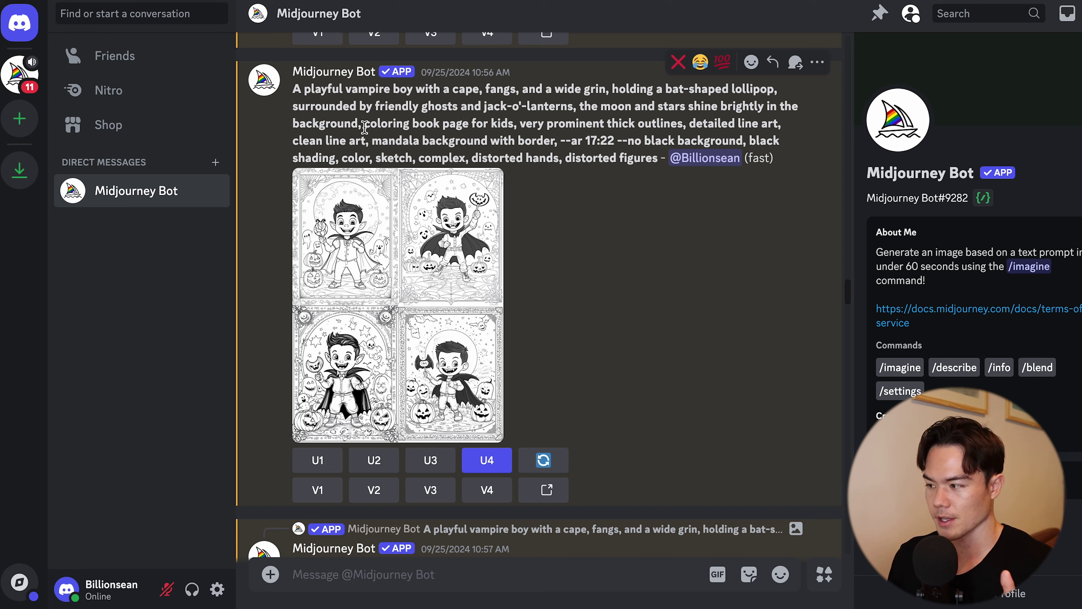
left_click_drag(364, 127, 519, 121)
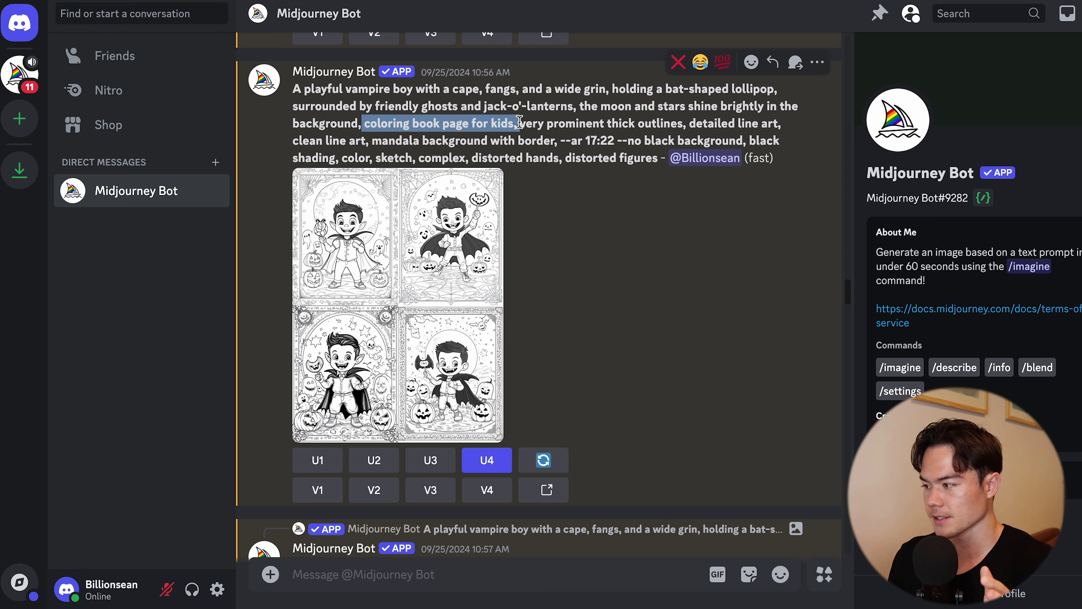
left_click(547, 128)
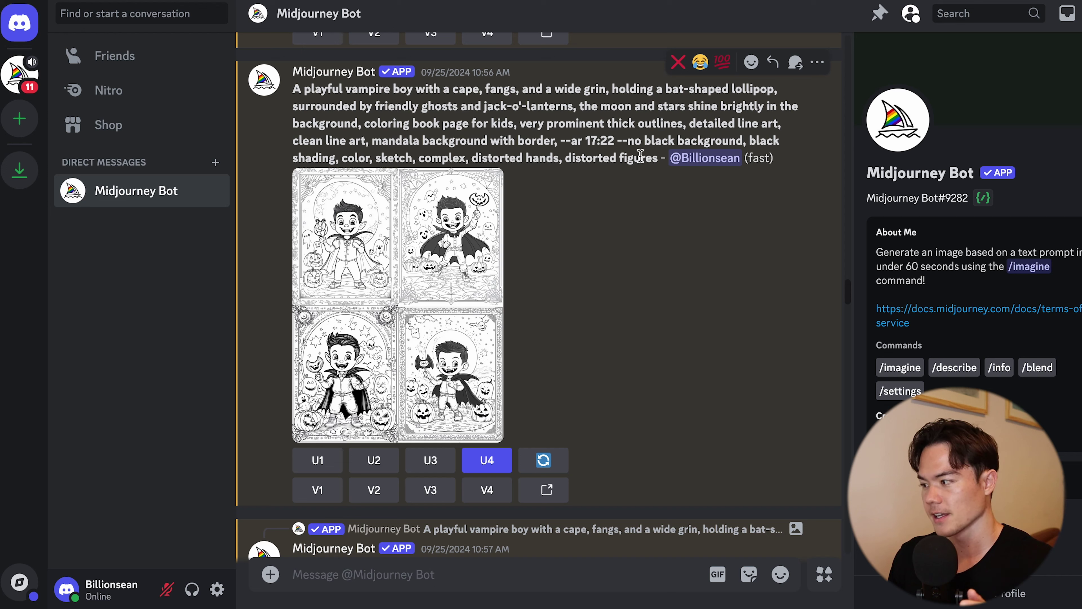
left_click_drag(659, 158, 359, 129)
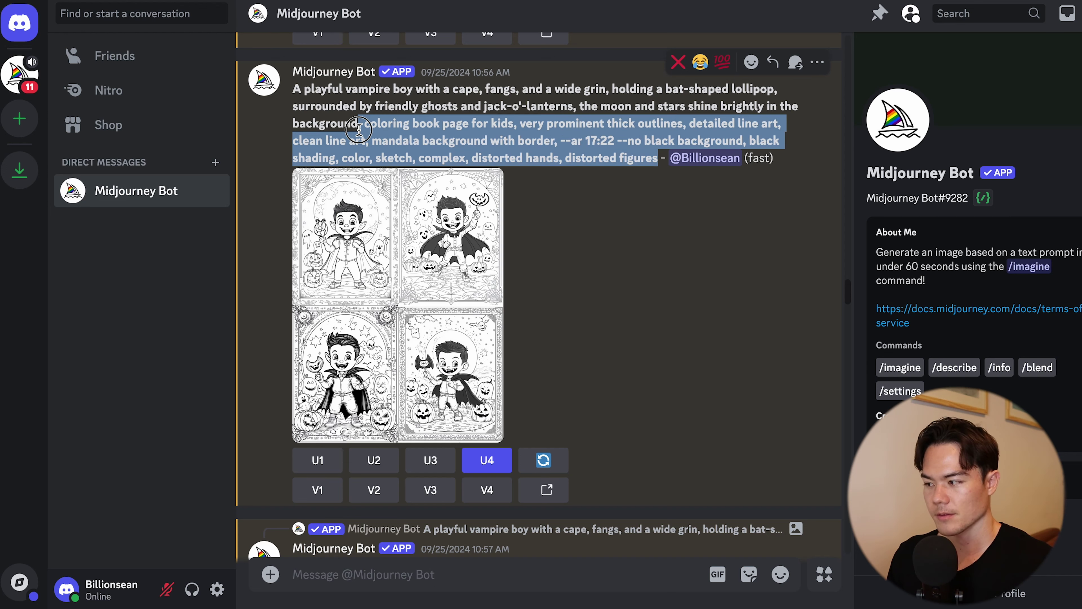
left_click(360, 130)
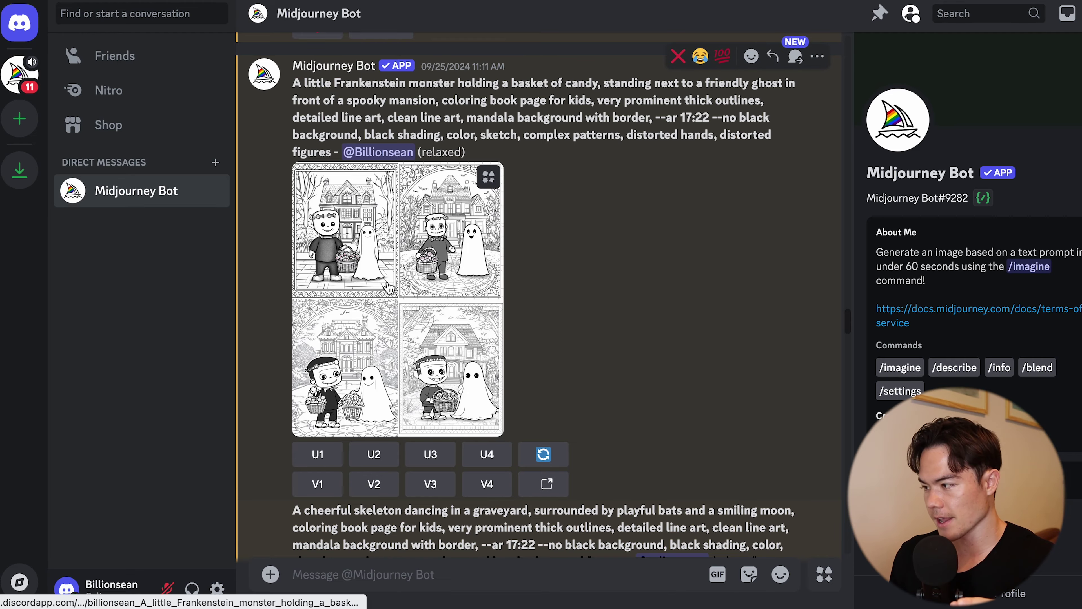
Look through the generated Frankenstein and neighbouring coloring pages, then view the second sample of the Fiverr AI art fixing gig.
scroll(389, 287, "down", 1)
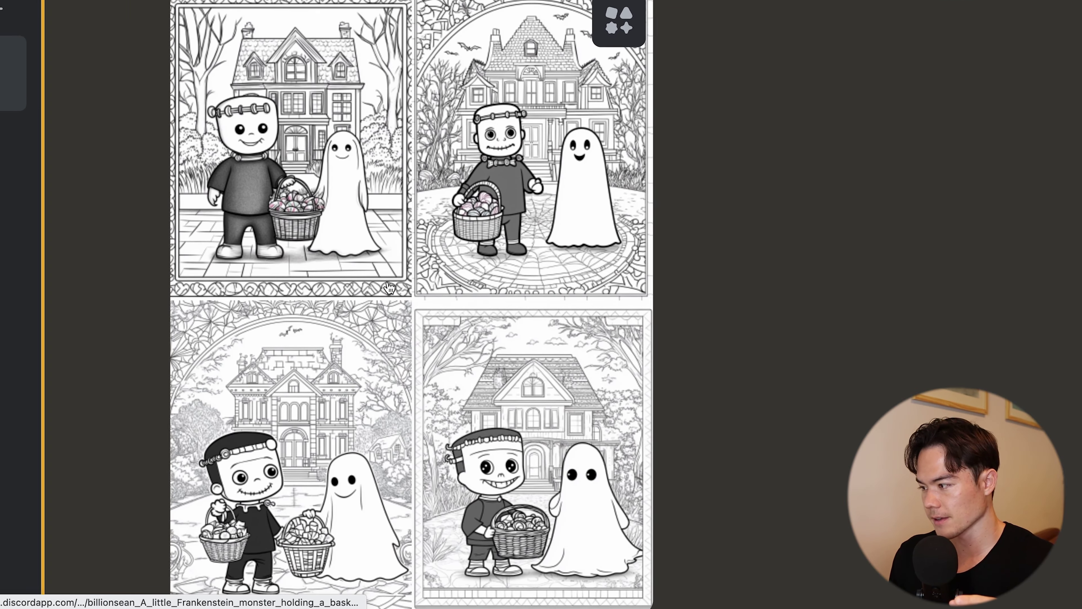
scroll(388, 284, "down", 3)
scroll(387, 281, "down", 8)
scroll(387, 281, "up", 2)
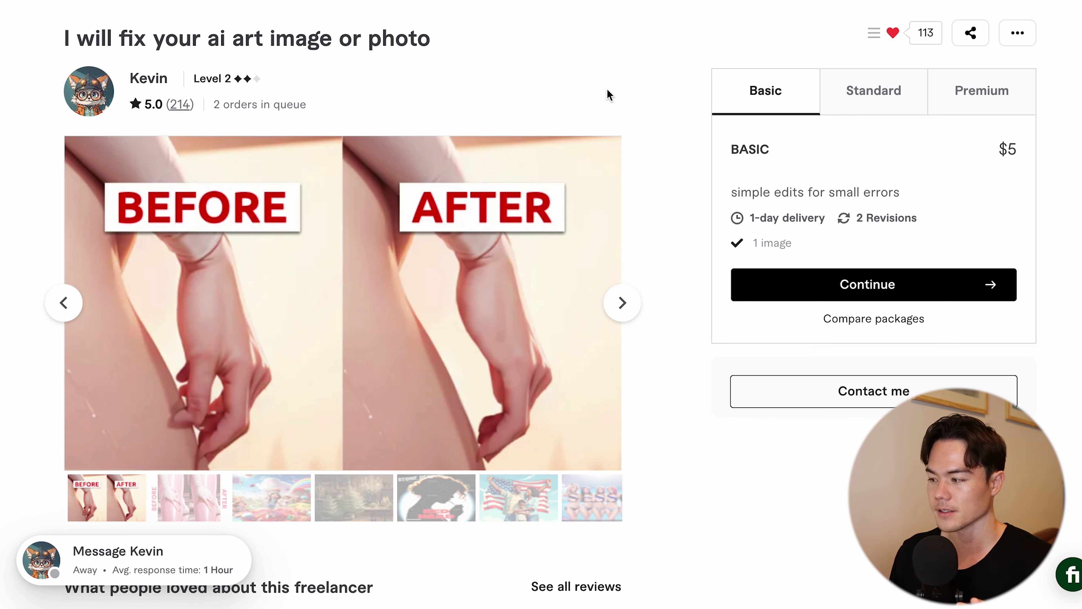
left_click(170, 503)
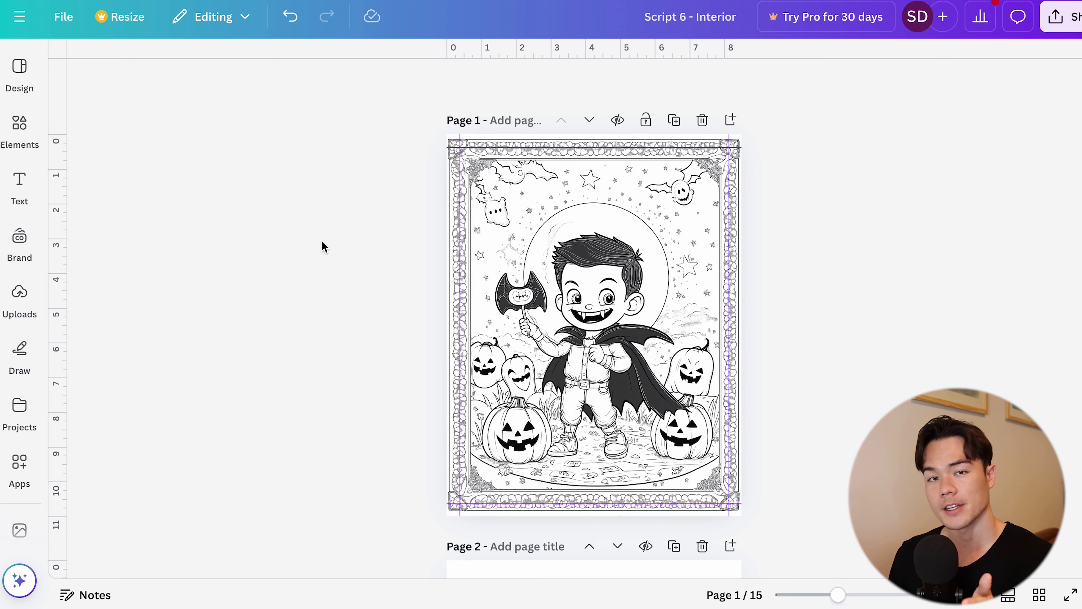
Switch to the Canva interior design and look through its alternating illustrated and blank pages.
scroll(322, 241, "down", 5)
scroll(630, 274, "down", 3)
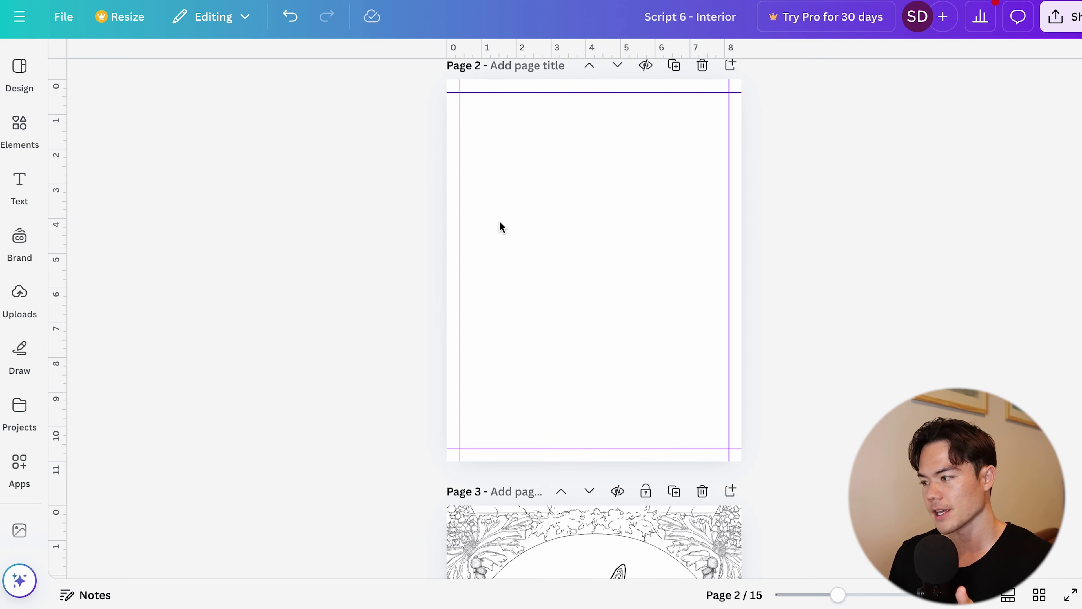
scroll(485, 247, "up", 1)
scroll(394, 252, "down", 6)
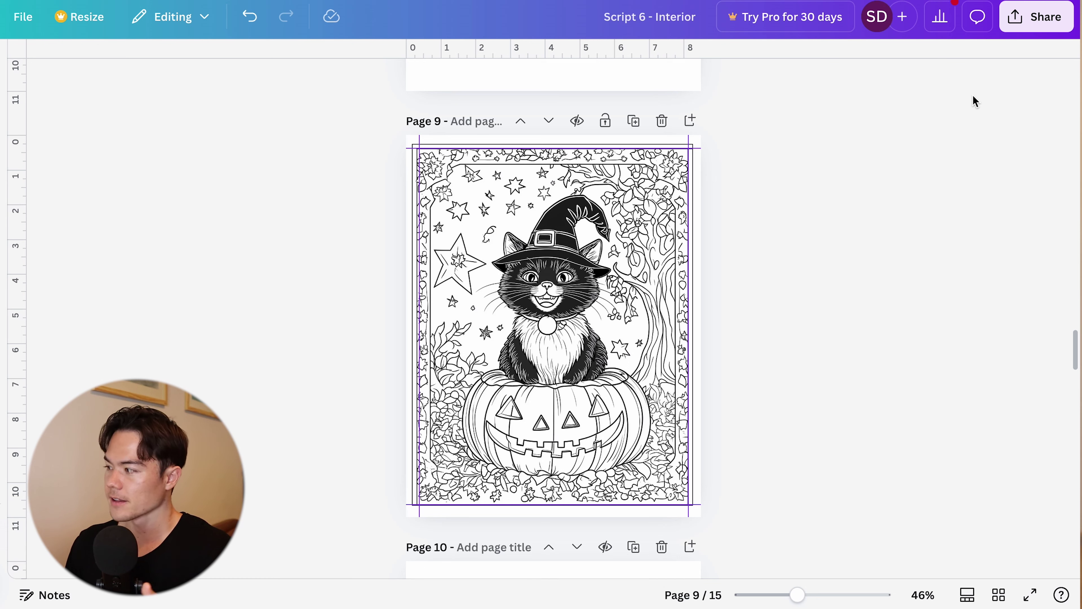
Open the interior design's download settings and bring up the color profile choices.
left_click(1020, 28)
left_click(799, 337)
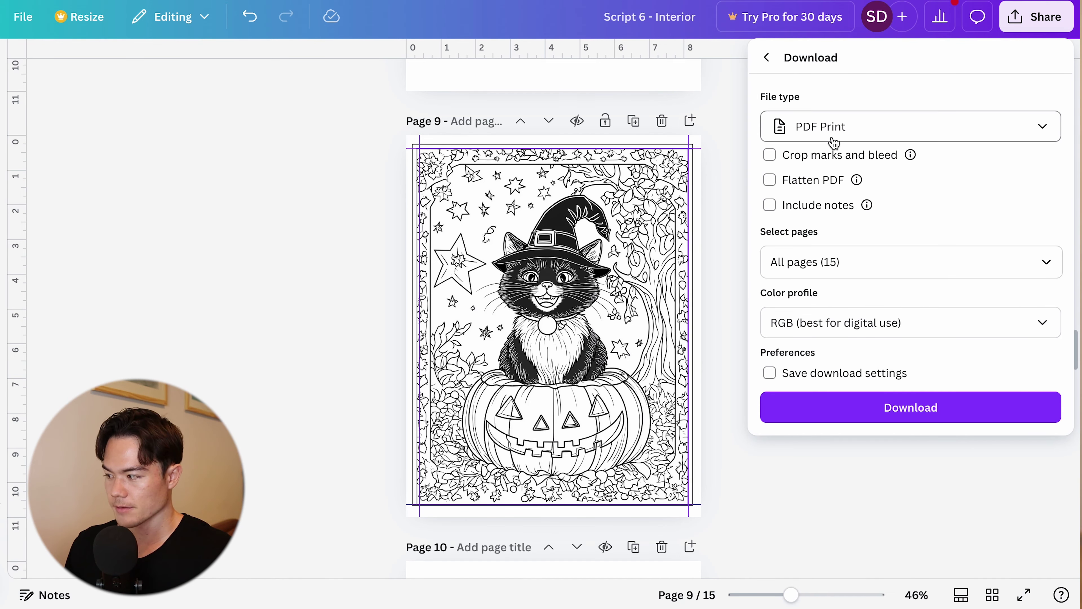
left_click(899, 322)
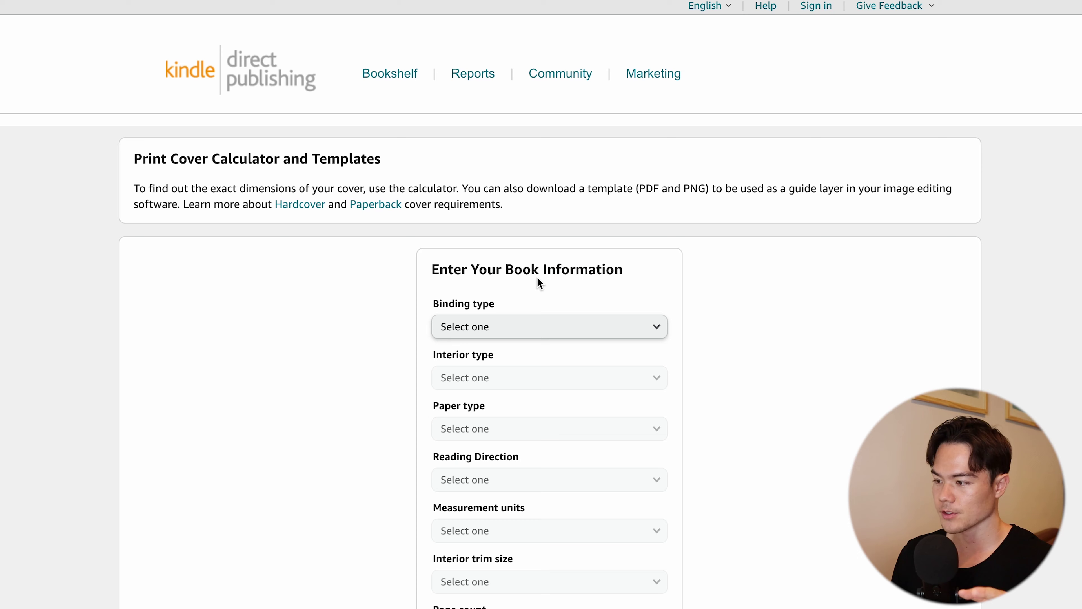
In the KDP print cover calculator, set the binding to Paperback, the interior to Black & white and the paper to White paper.
scroll(537, 281, "down", 2)
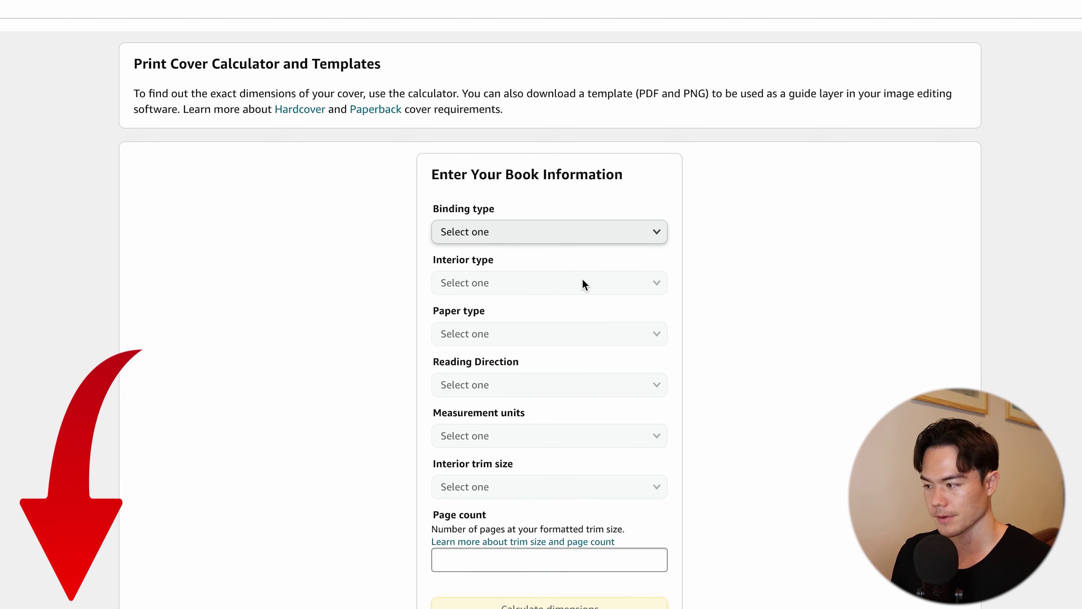
scroll(665, 222, "down", 1)
left_click(655, 183)
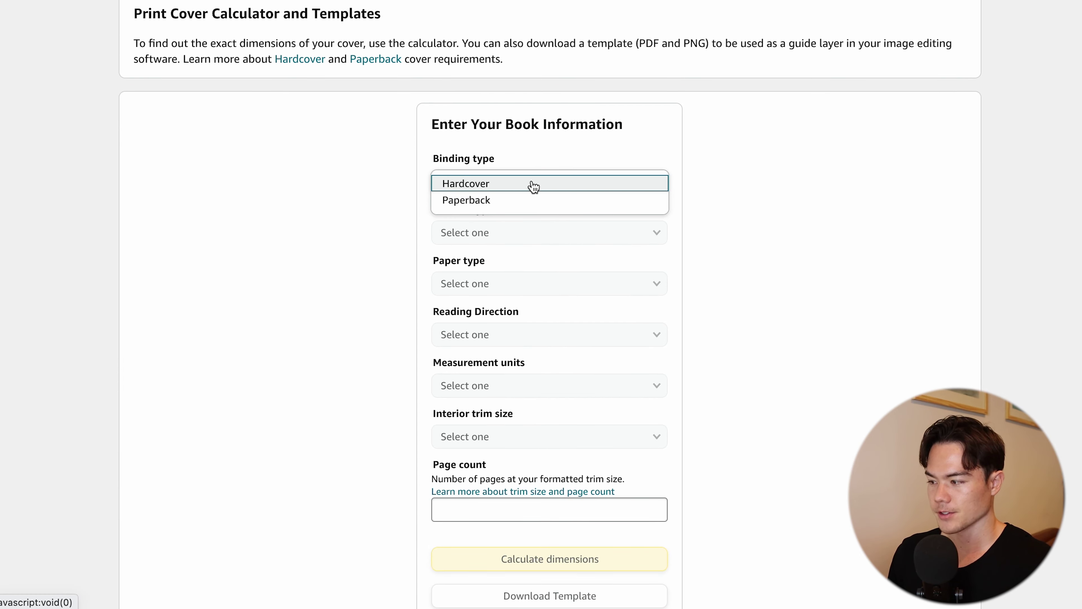
left_click(524, 200)
left_click(616, 239)
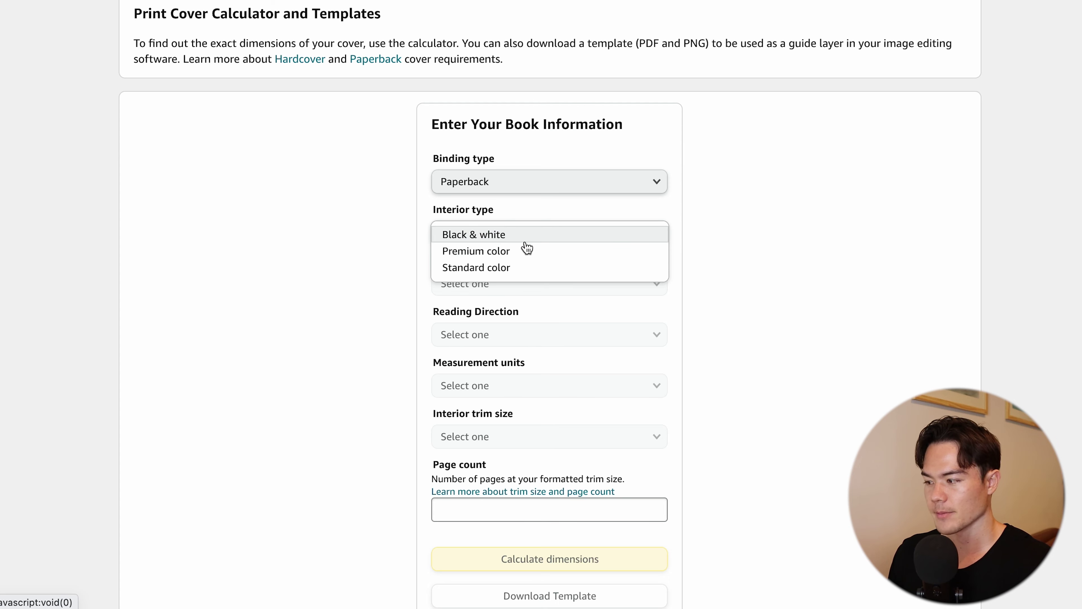
left_click(529, 240)
left_click(508, 285)
left_click(507, 302)
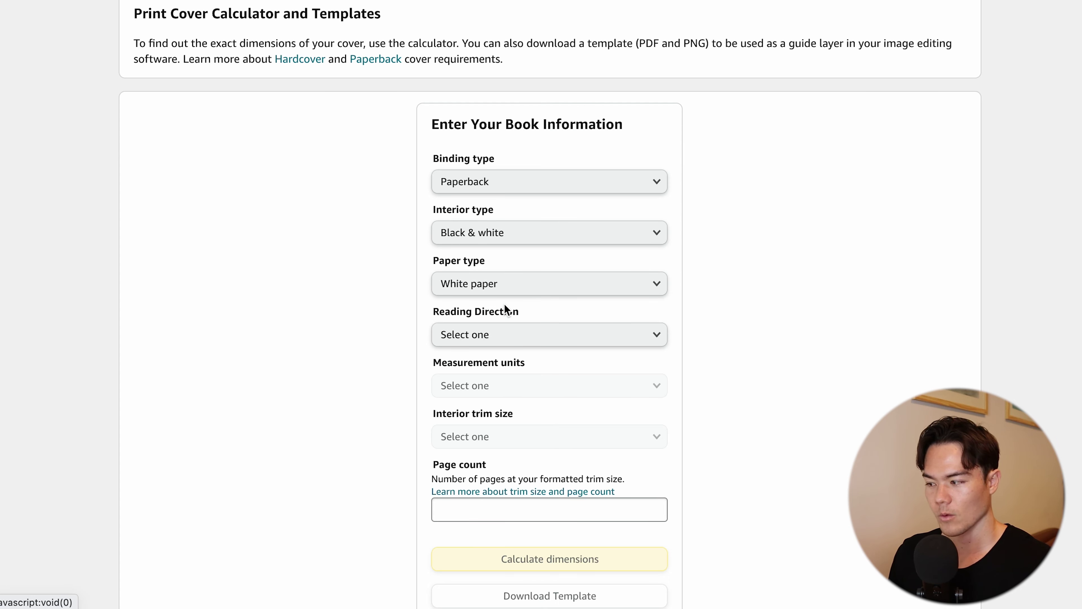
Set the reading direction to Left to Right, the measurement units to Inches and the interior trim size to 8.5 x 11 in.
left_click(507, 337)
left_click(507, 340)
left_click(504, 385)
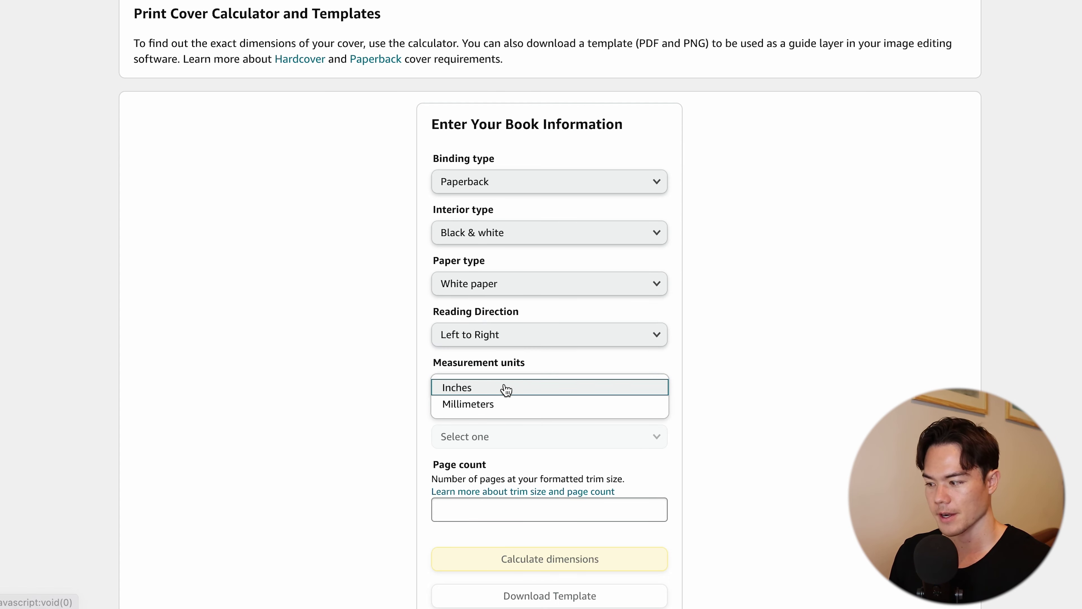
left_click(503, 386)
left_click(504, 436)
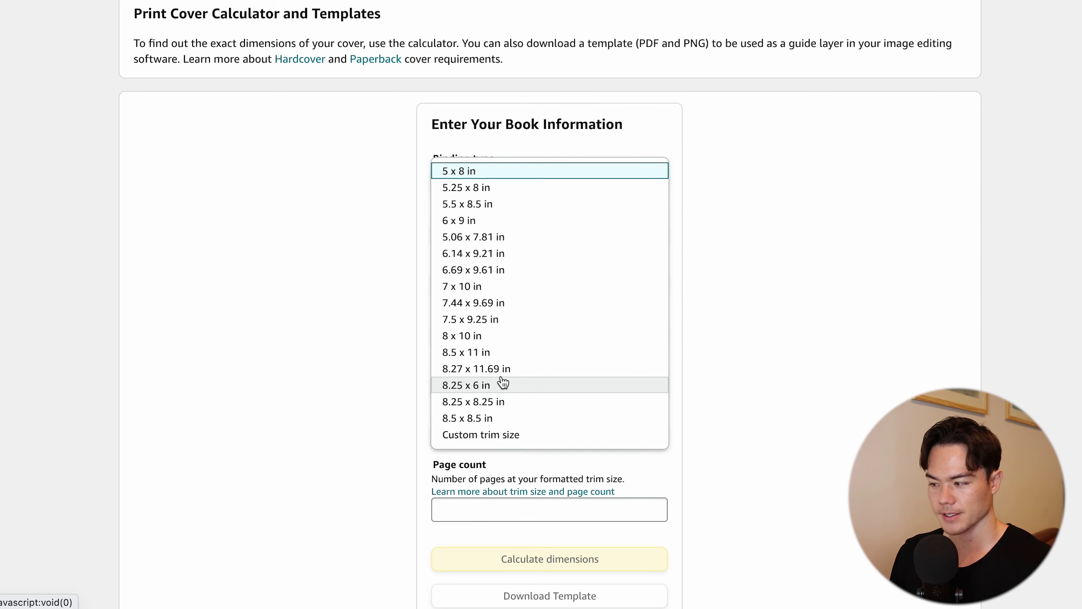
left_click(497, 352)
Enter a page count of 100 and calculate the cover dimensions.
scroll(381, 449, "down", 3)
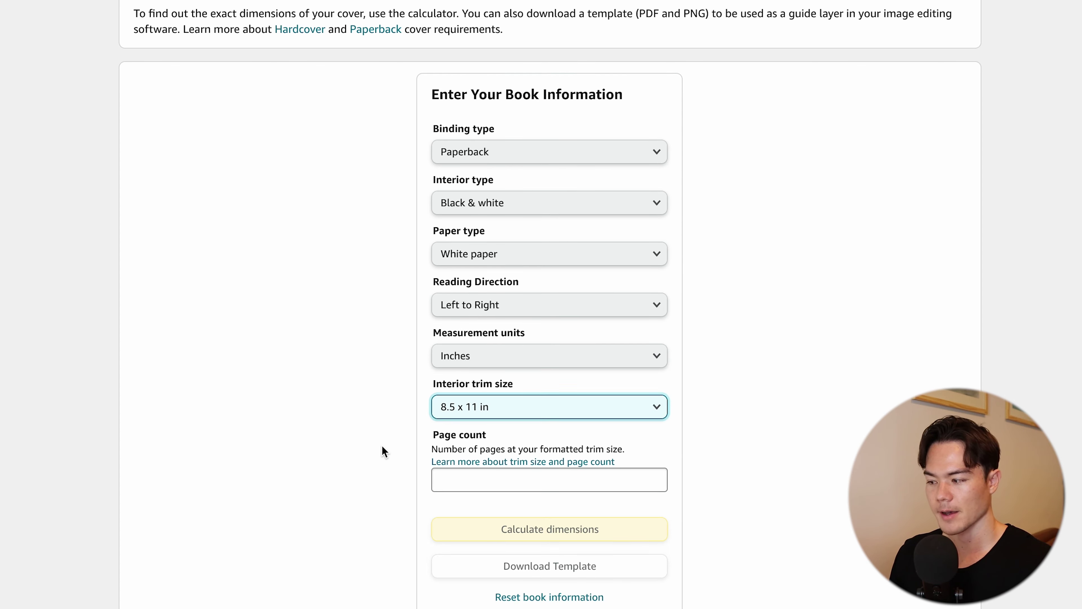
left_click(483, 395)
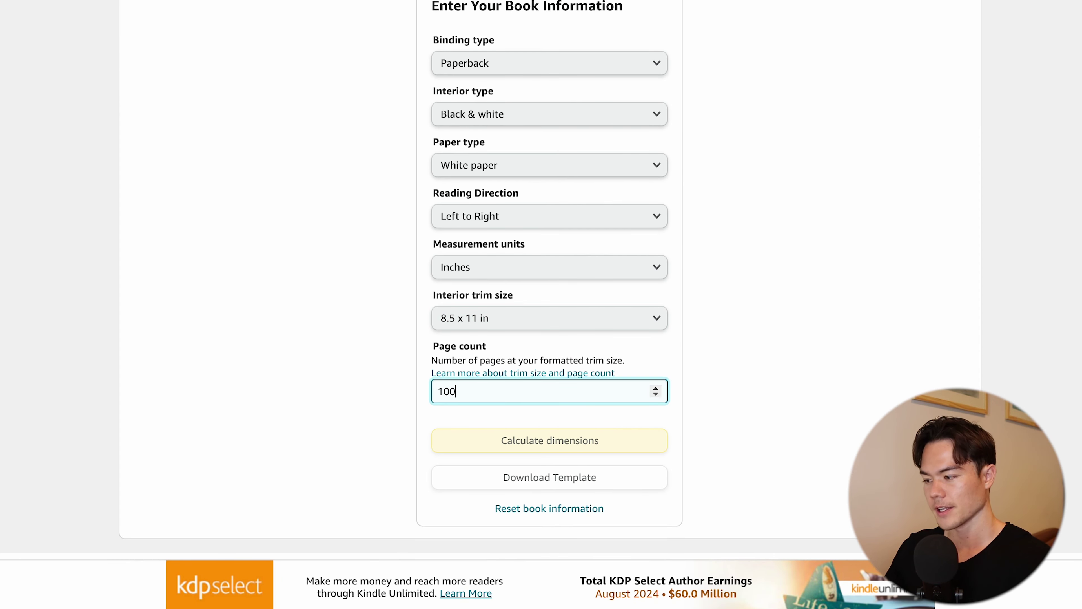
type("100")
left_click(350, 392)
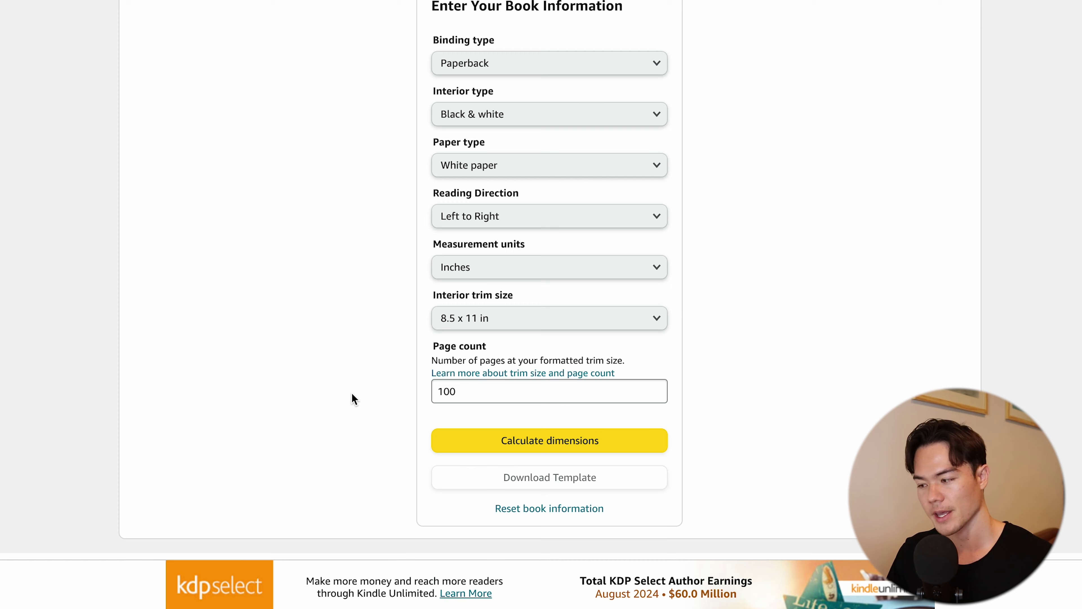
left_click(568, 443)
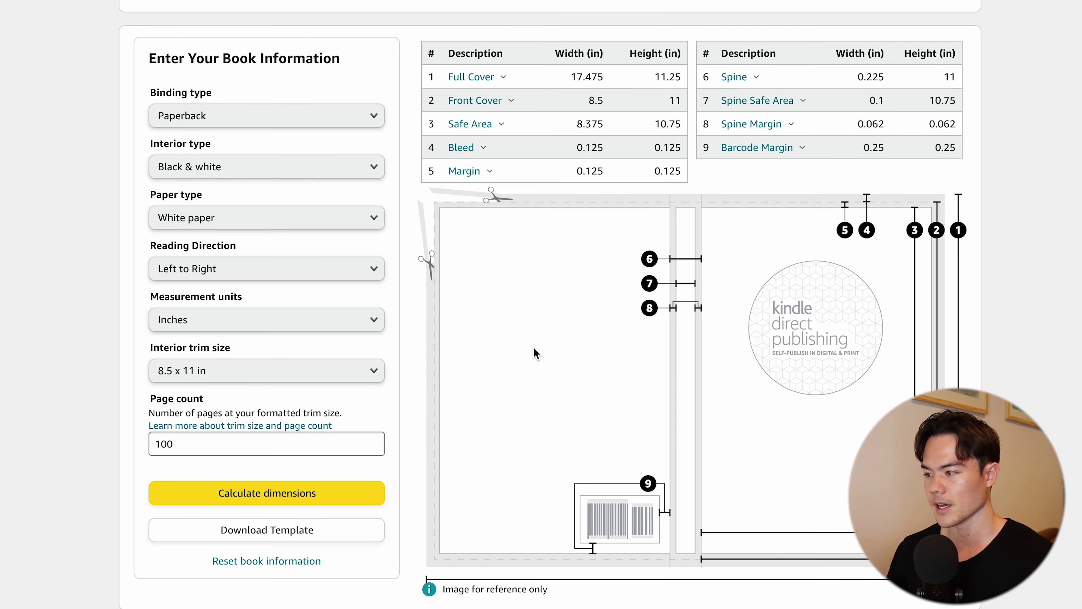
Download the cover template and open its PNG file to check the overall dimensions.
left_click(328, 533)
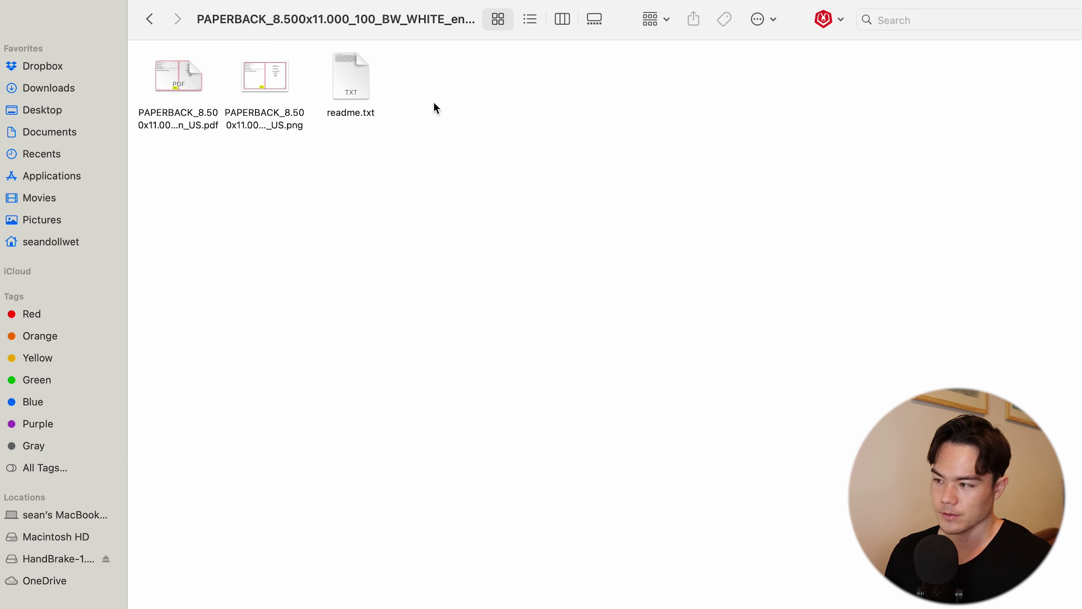
left_click_drag(436, 108, 141, 92)
left_click(209, 192)
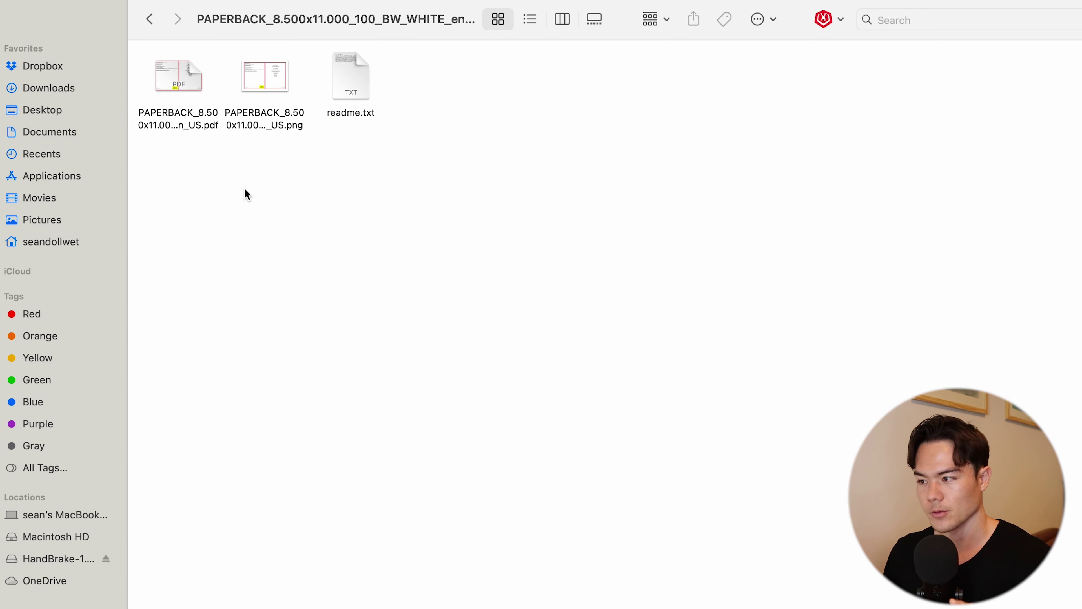
double_click(279, 81)
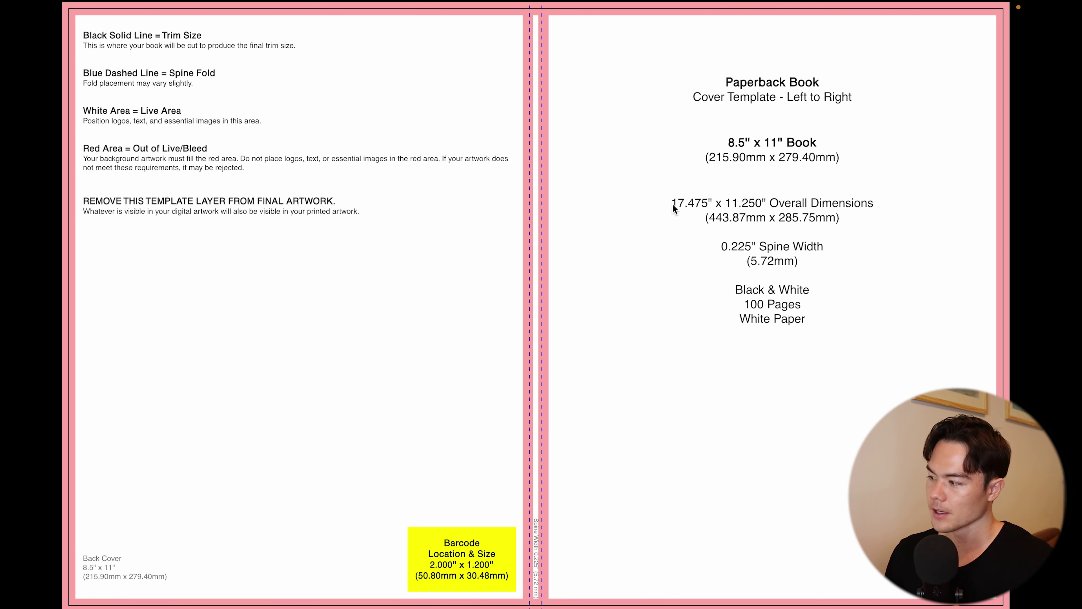
left_click_drag(671, 202, 775, 212)
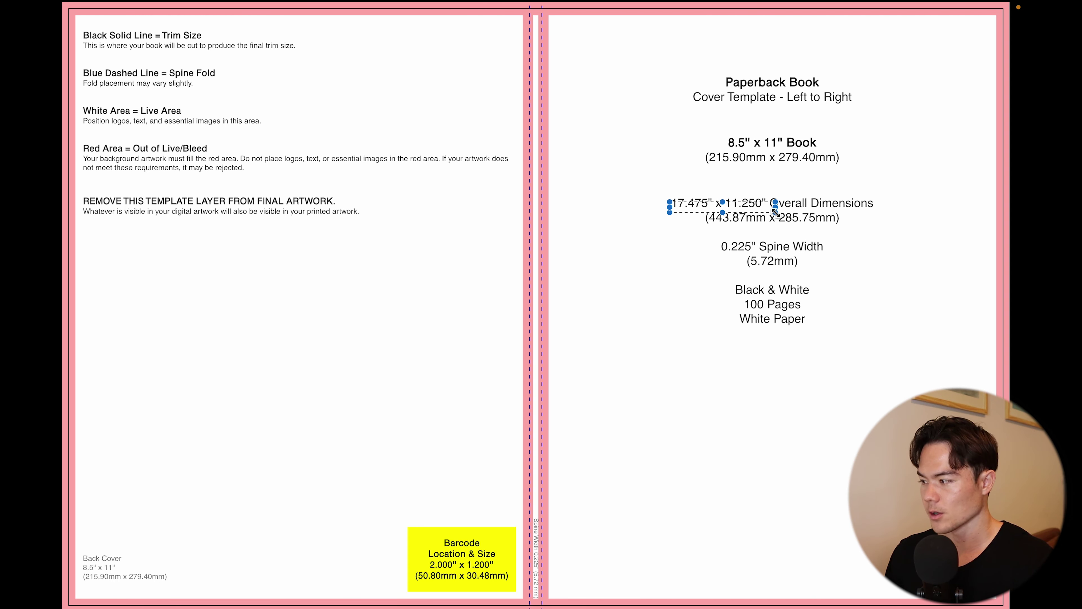
left_click(778, 205)
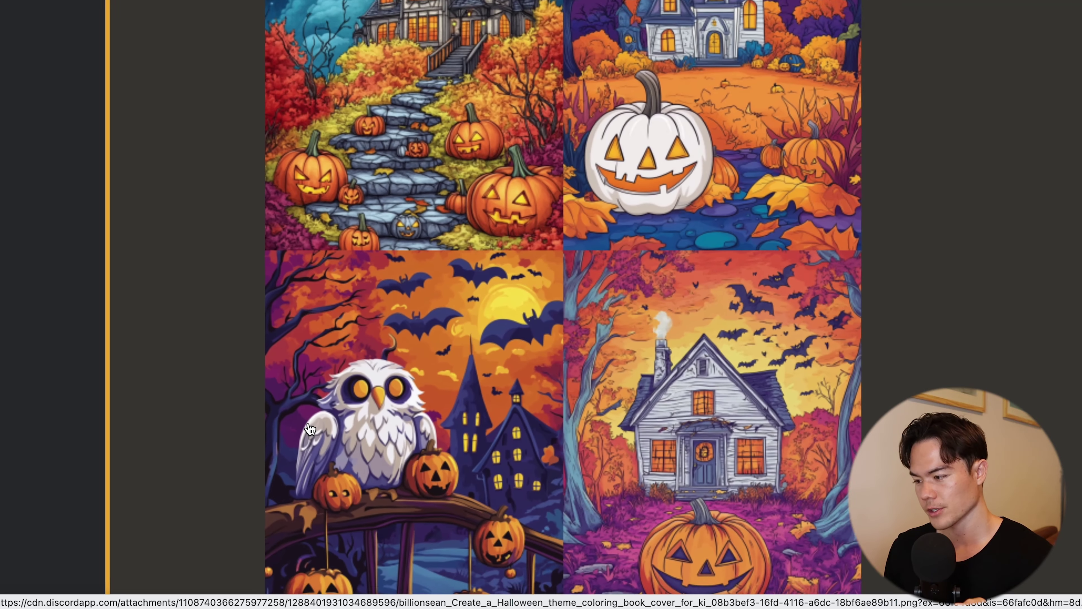
Switch to Discord, find the upscaled owl and pumpkins cover image, enlarge it and open its context menu.
scroll(78, 427, "down", 5)
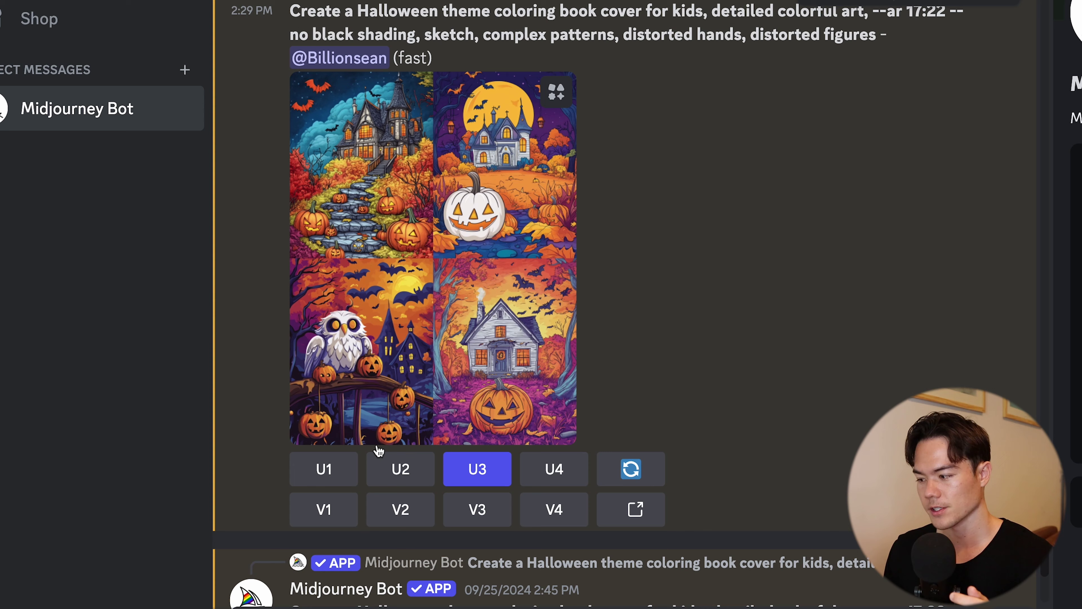
scroll(471, 479, "down", 5)
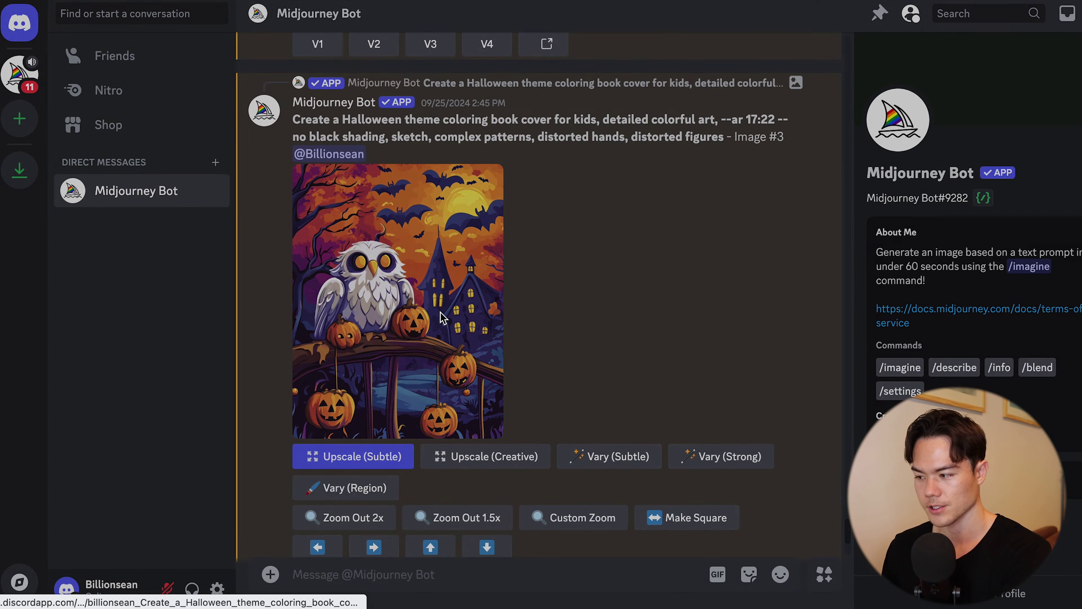
left_click(461, 324)
right_click(579, 337)
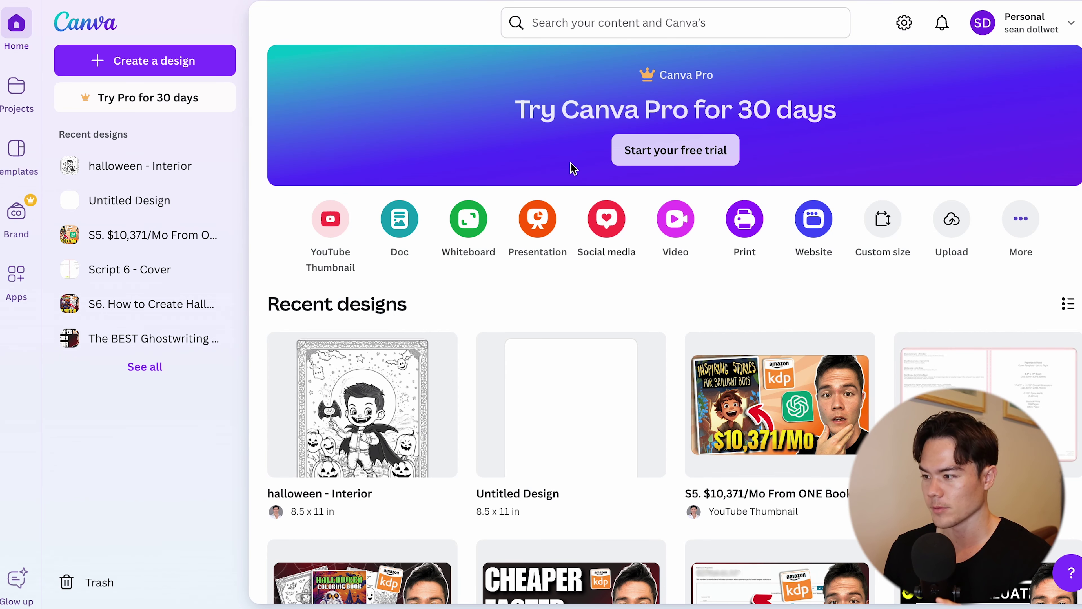
Create a new custom-size design 17.475 in wide and 11.250 in high, matching the cover template's overall dimensions.
left_click(154, 64)
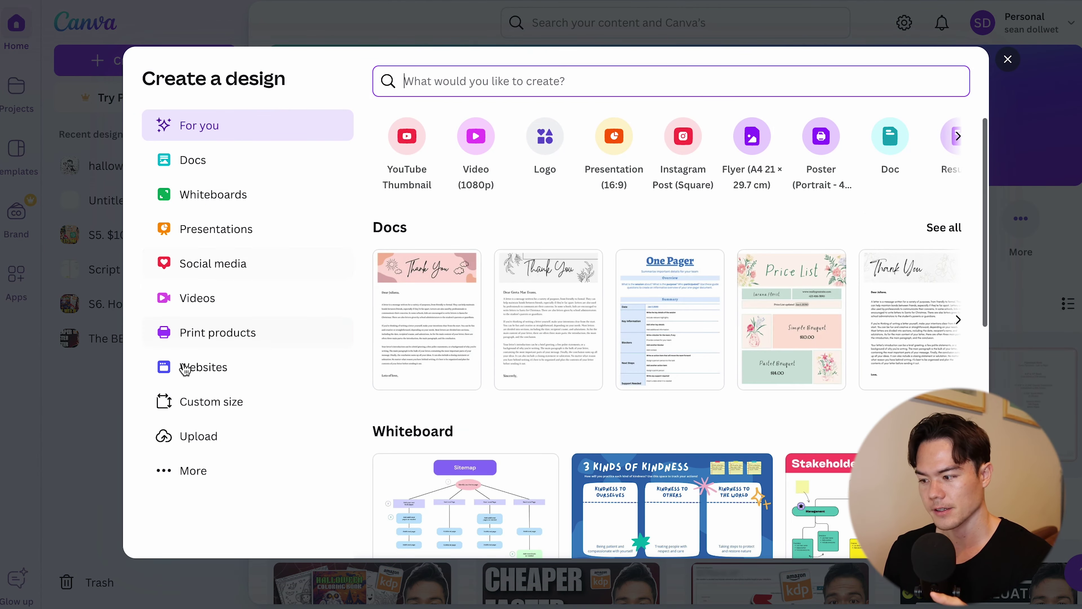
left_click(241, 409)
left_click(819, 166)
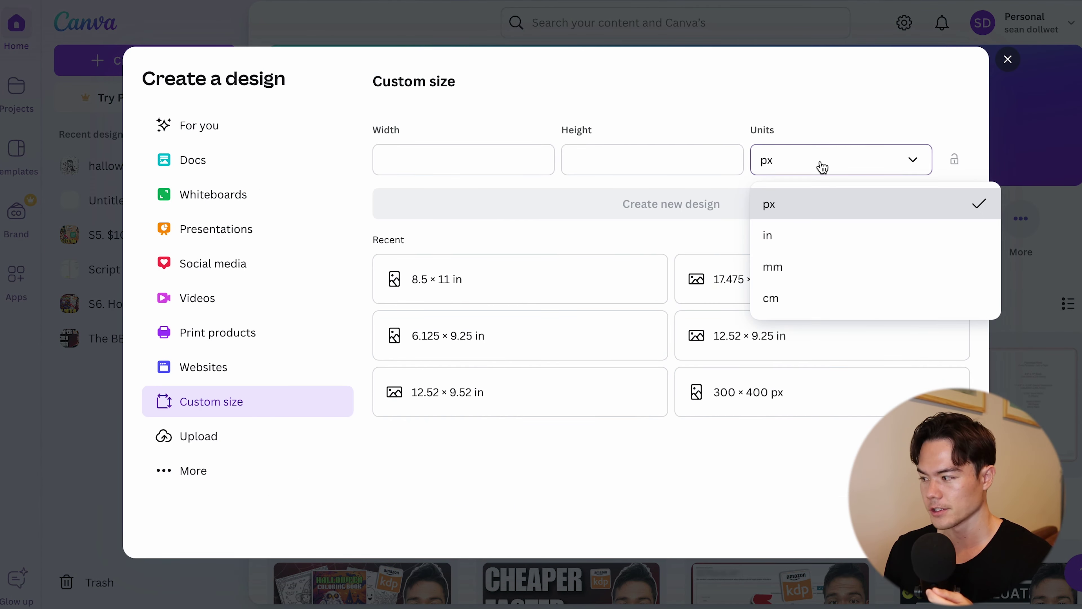
left_click(785, 226)
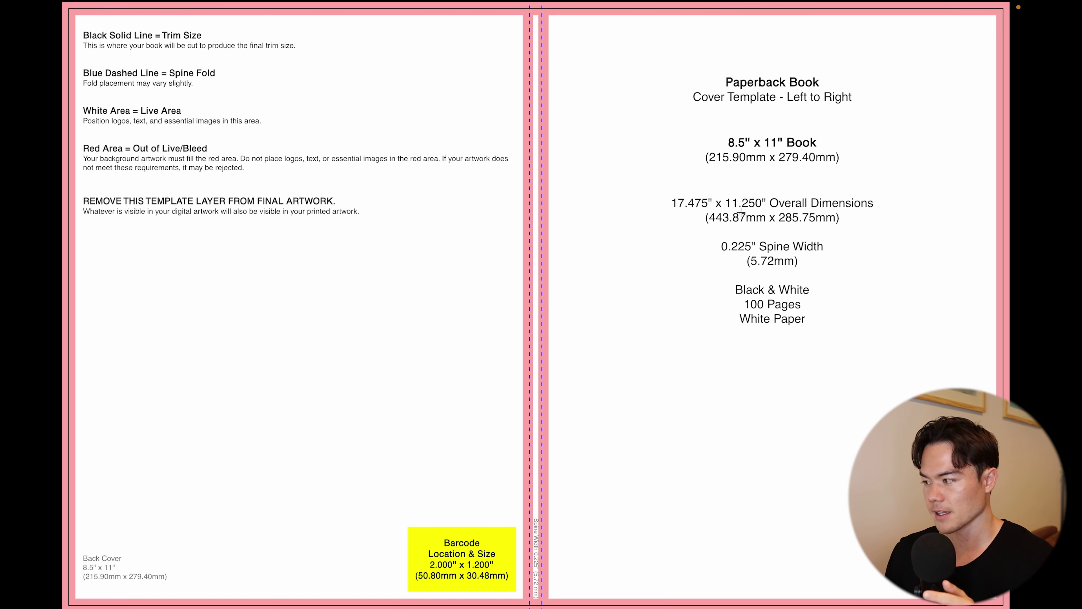
type("1")
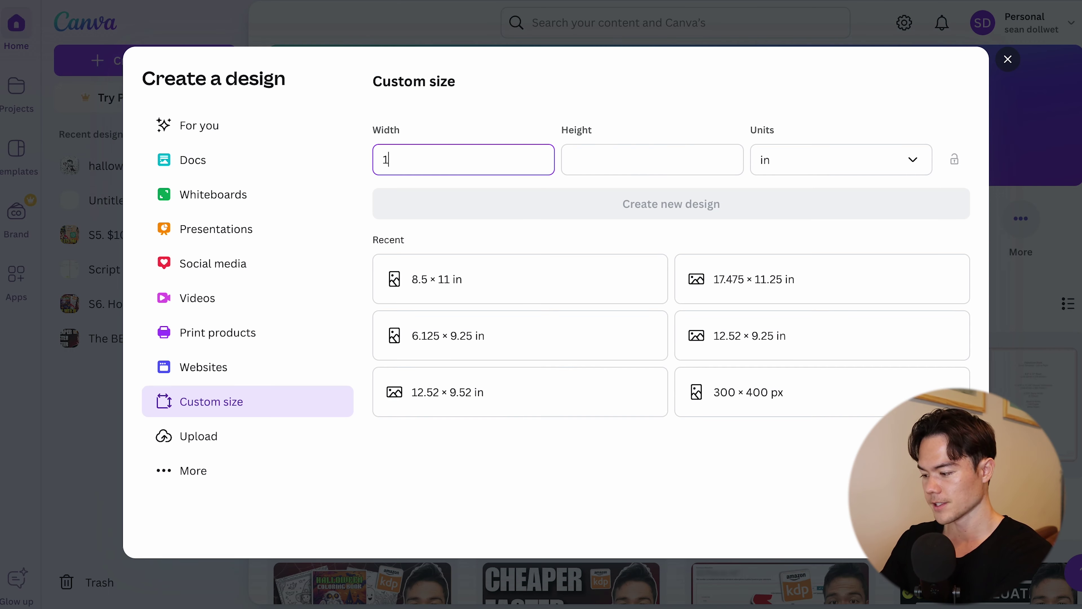
type("7.475")
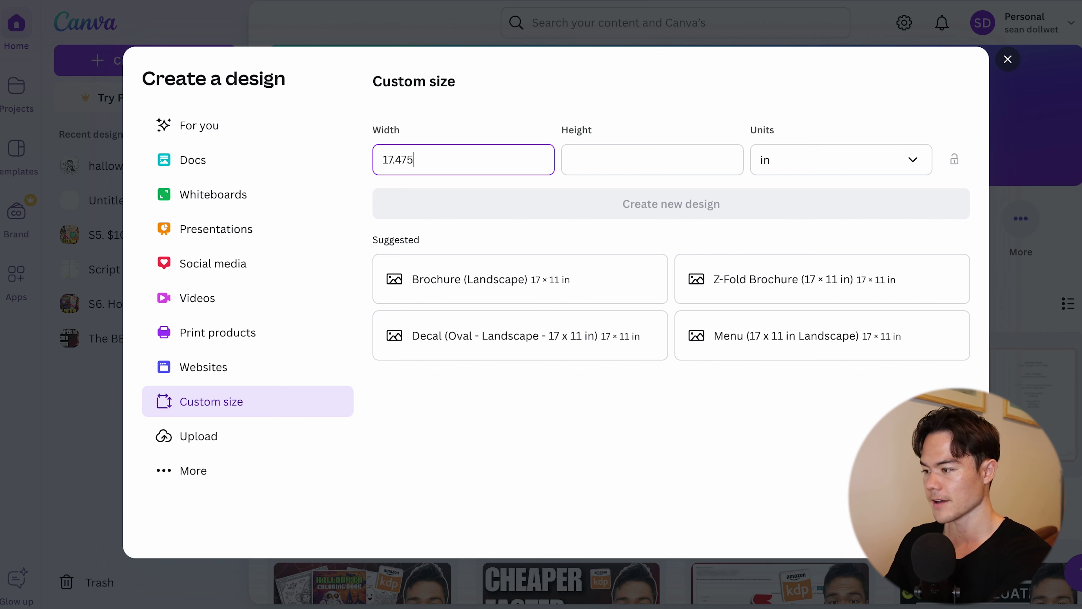
left_click(582, 151)
type("11.")
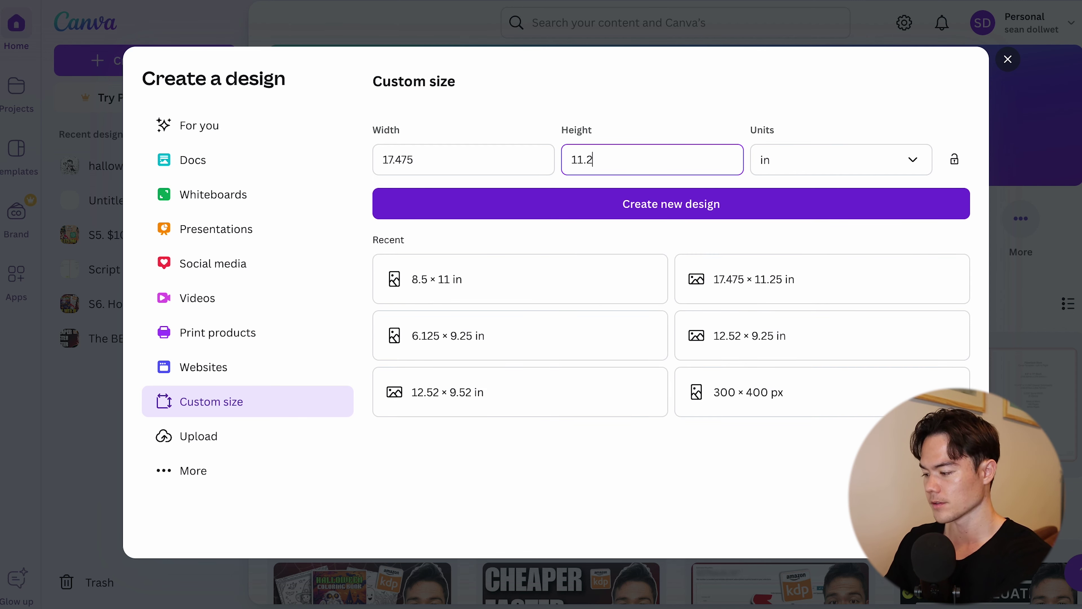
type("250")
left_click(683, 204)
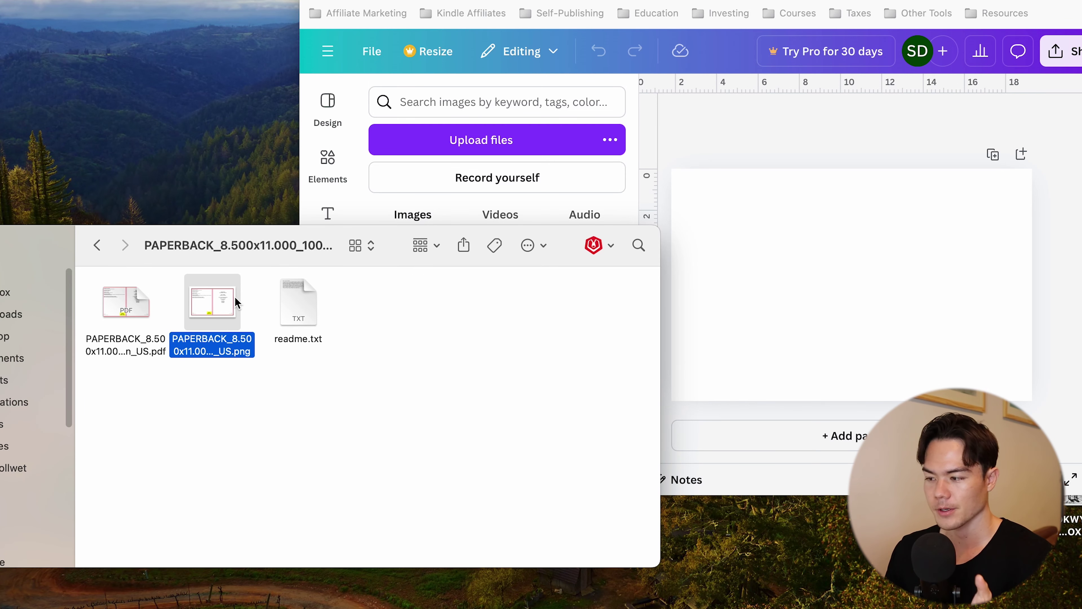
Upload the paperback cover template PNG and place it on the blank page, enlarged to fill the whole page.
left_click_drag(237, 303, 760, 218)
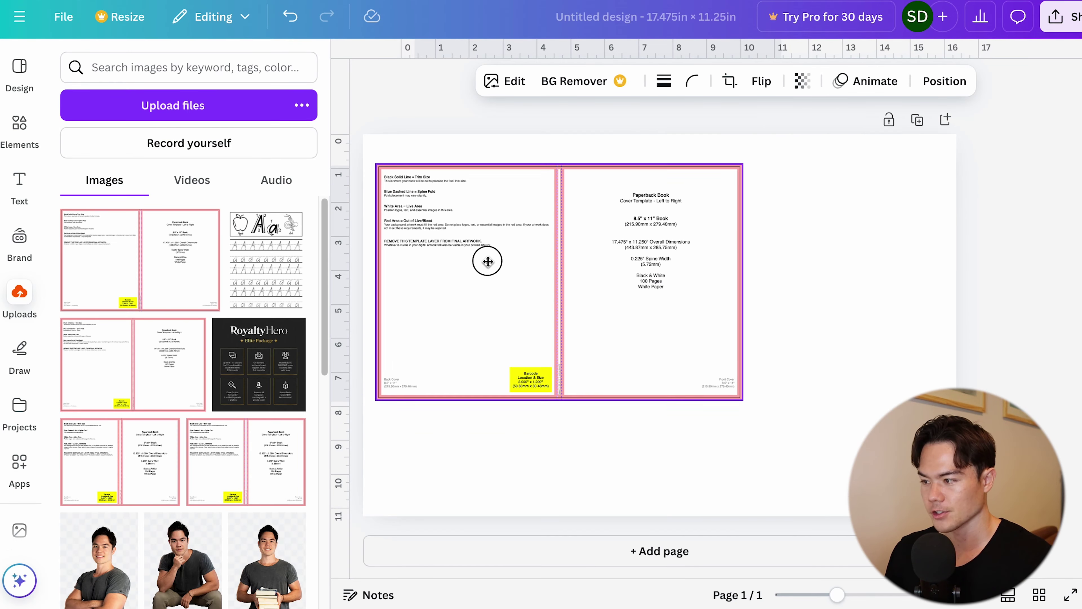
left_click_drag(486, 258, 479, 237)
left_click_drag(729, 367, 956, 515)
Set the cover template's transparency to 24 so it serves as a faint guide.
left_click(802, 81)
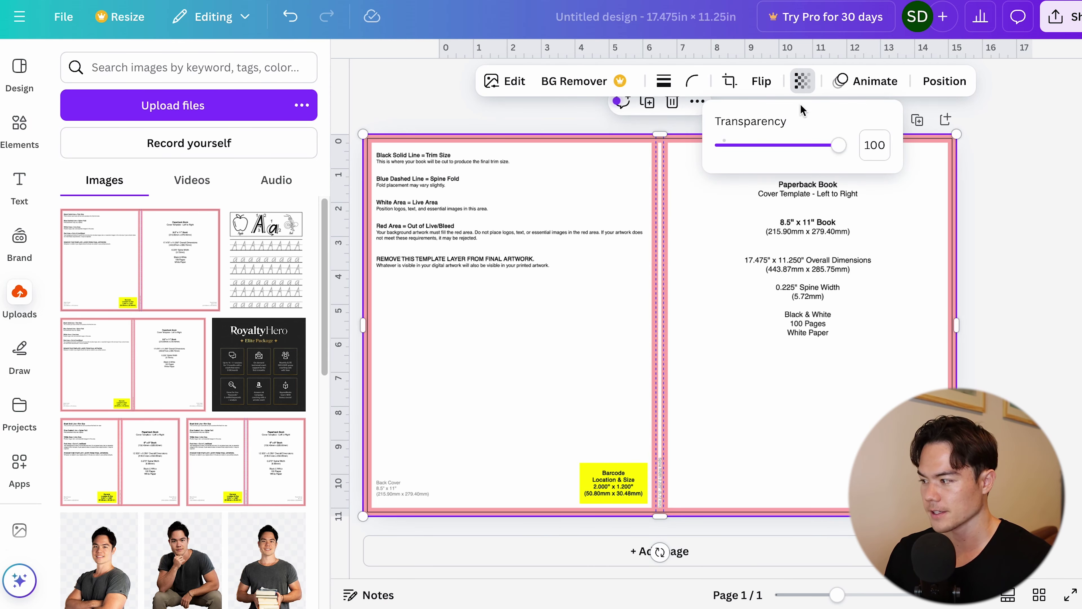
left_click_drag(845, 145, 750, 147)
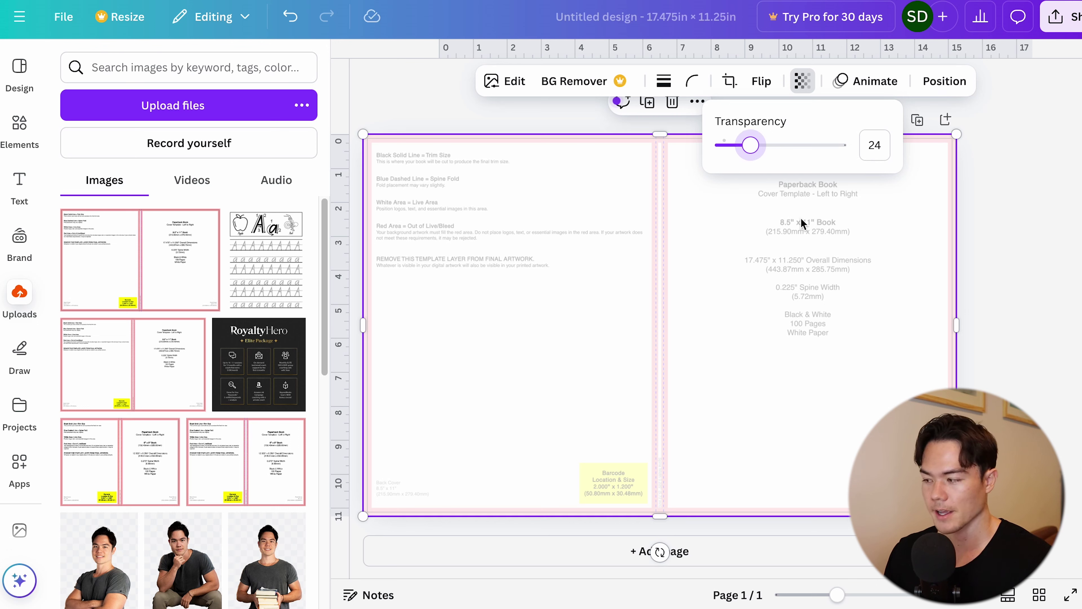
left_click(780, 287)
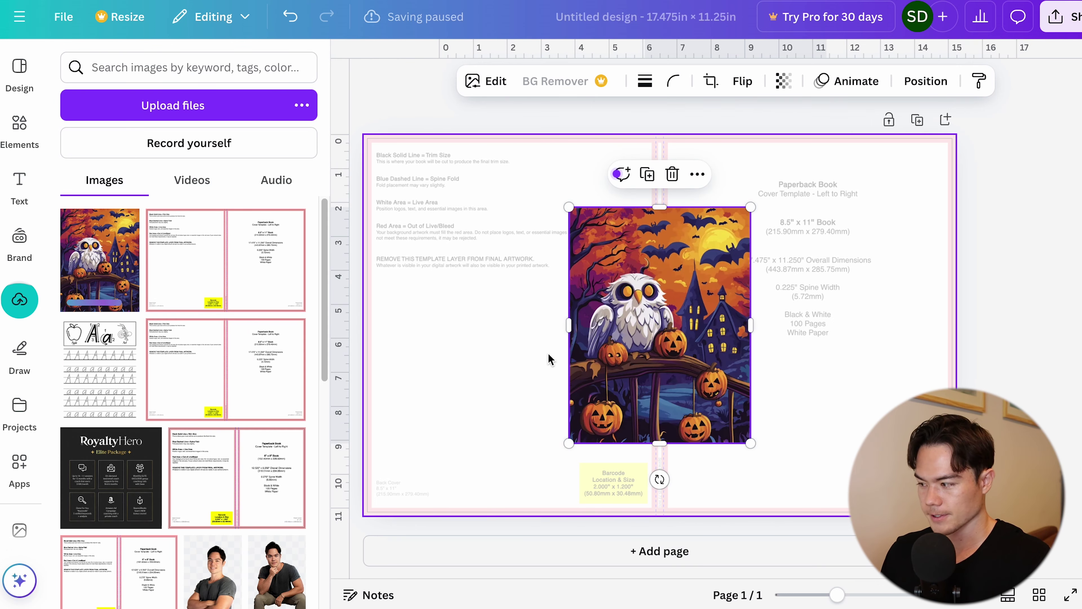
Fit the owl image over the front cover half and fill page 2's background with orange sampled from the image's sky.
left_click_drag(664, 346, 762, 276)
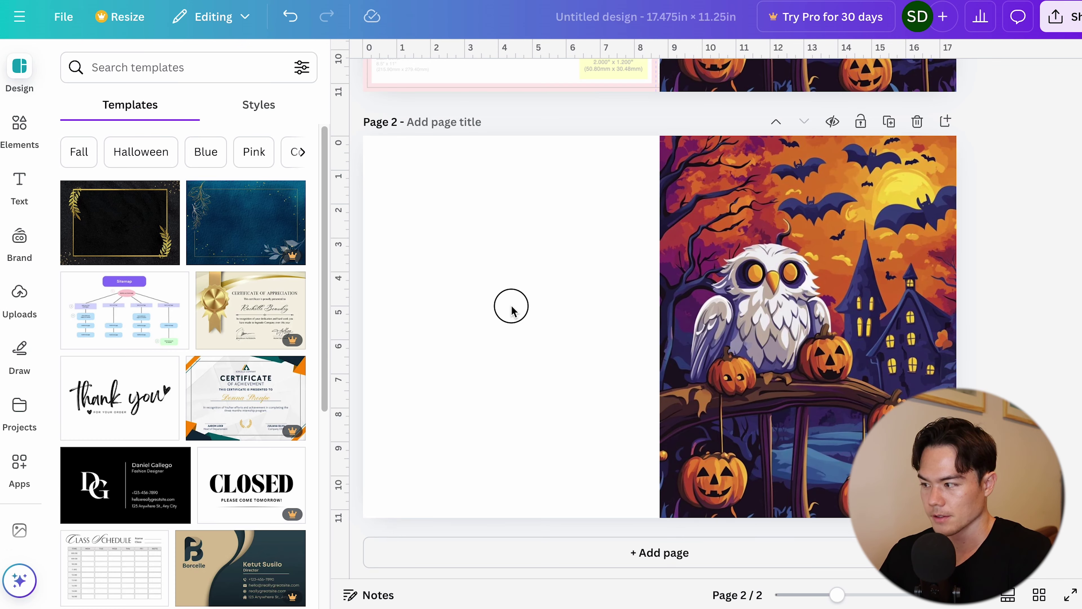
left_click(511, 307)
left_click(614, 81)
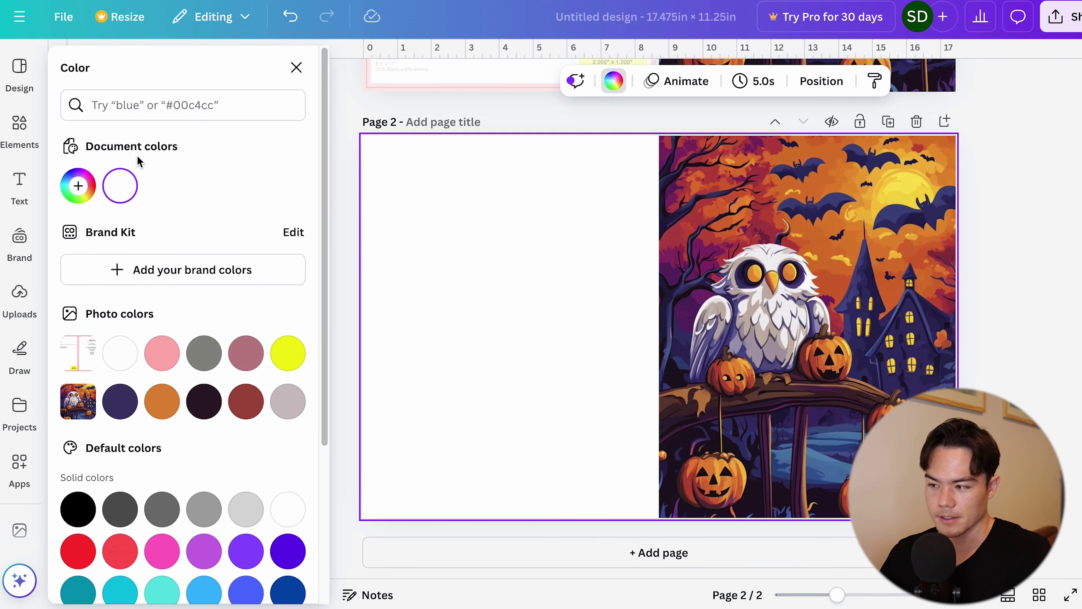
left_click(130, 202)
left_click(276, 385)
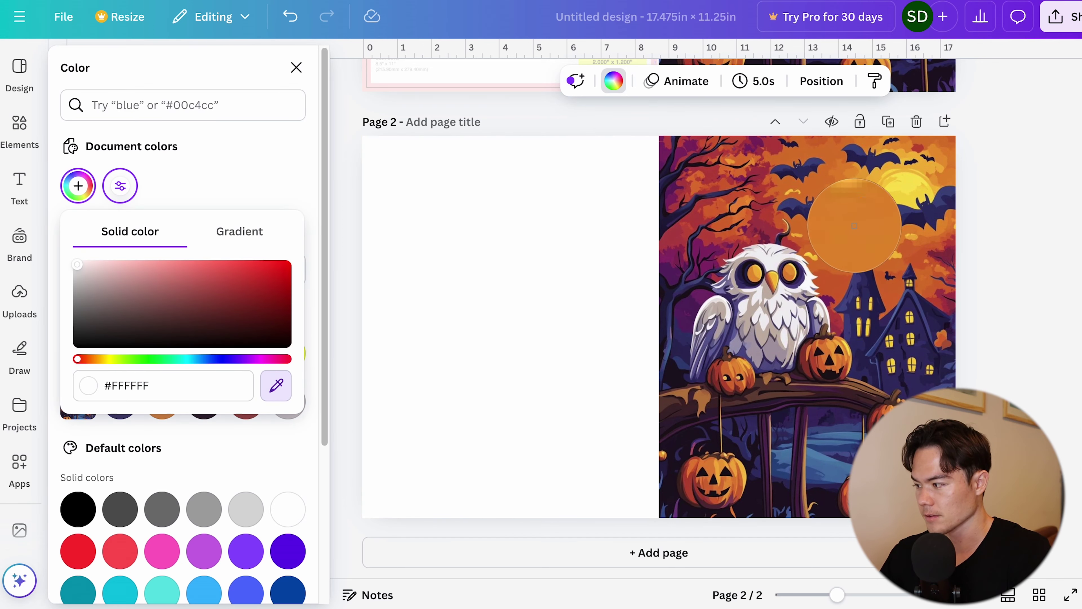
left_click(854, 226)
Add a heading reading "Halloween" to page 2 in the Brick Sans font.
left_click(19, 72)
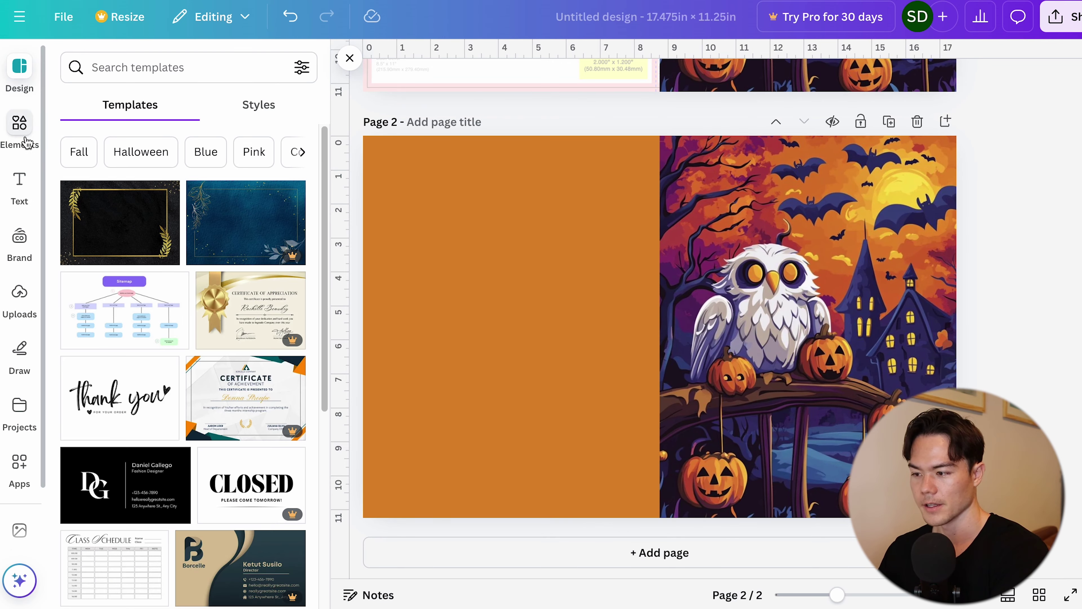
left_click(21, 186)
left_click(170, 292)
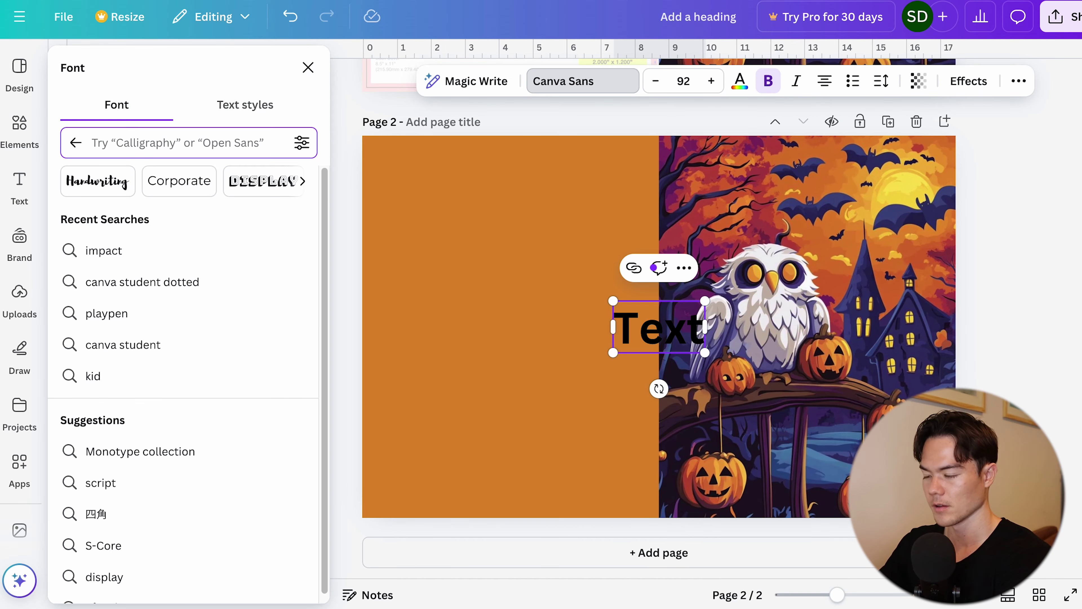
type("brick s")
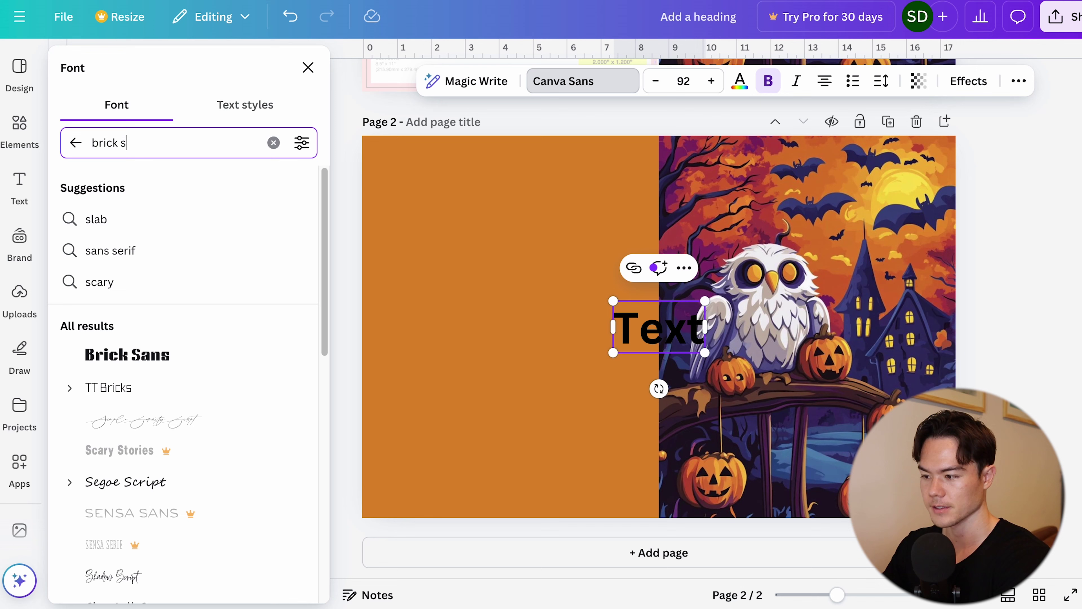
left_click(127, 354)
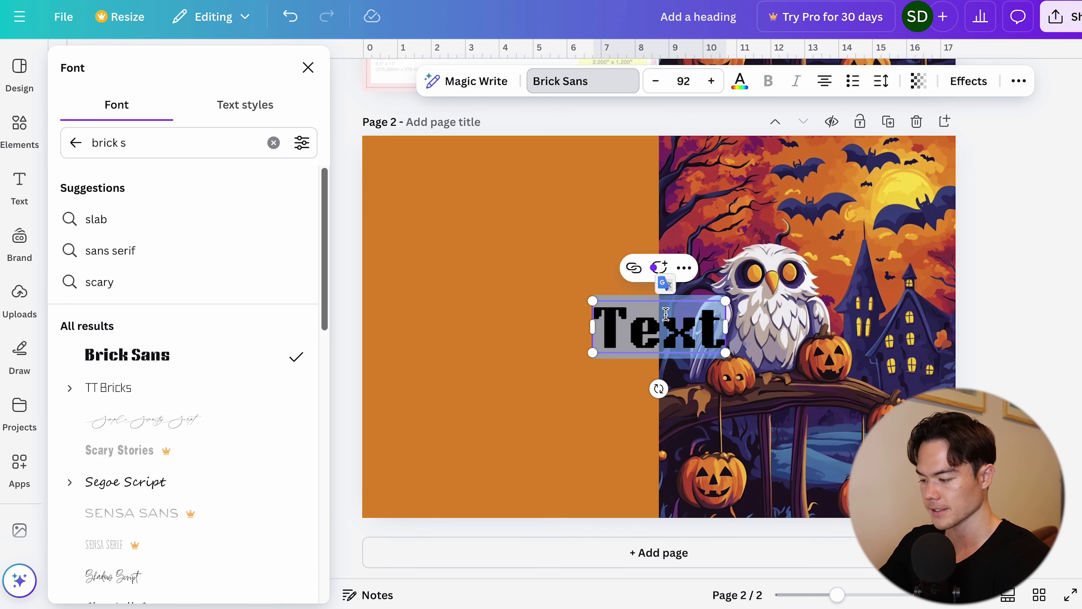
type("oween")
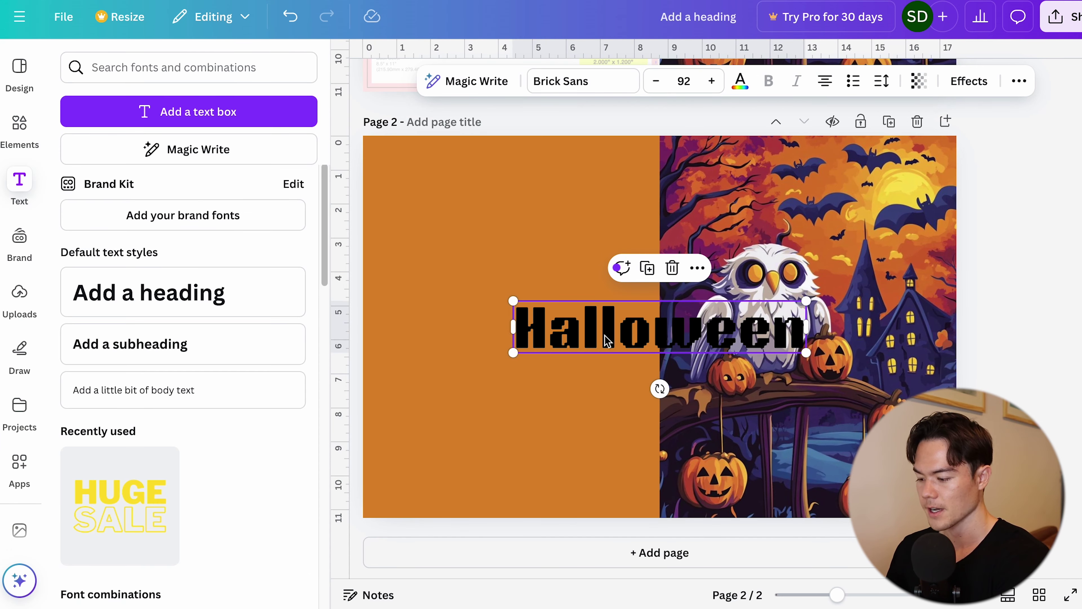
Duplicate the "Halloween" heading, place the copy directly below it and change its text to "Coloring Book".
key("ctrl+d")
left_click_drag(607, 341, 610, 390)
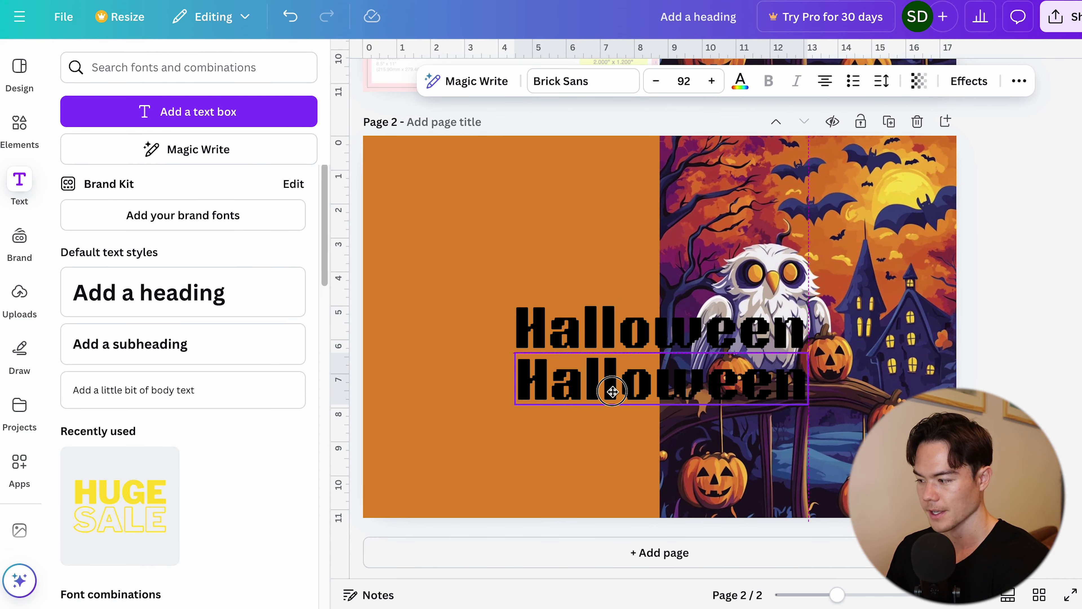
type("Coloring Book")
Set the font size of "Halloween" to 75 and of "Coloring Book" to 55.
double_click(660, 329)
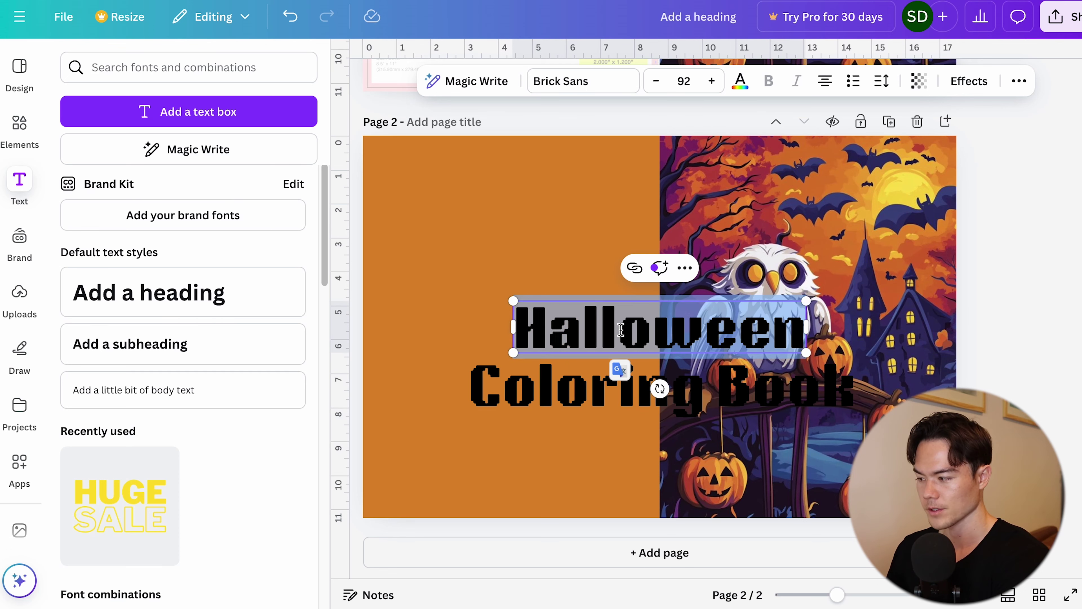
left_click(684, 82)
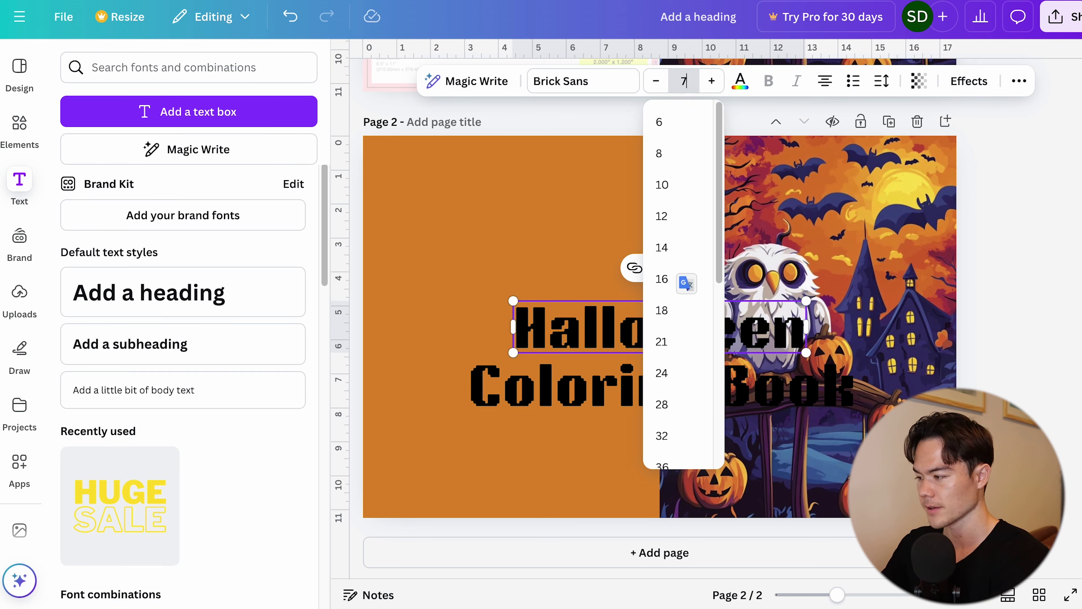
key("Return")
double_click(607, 390)
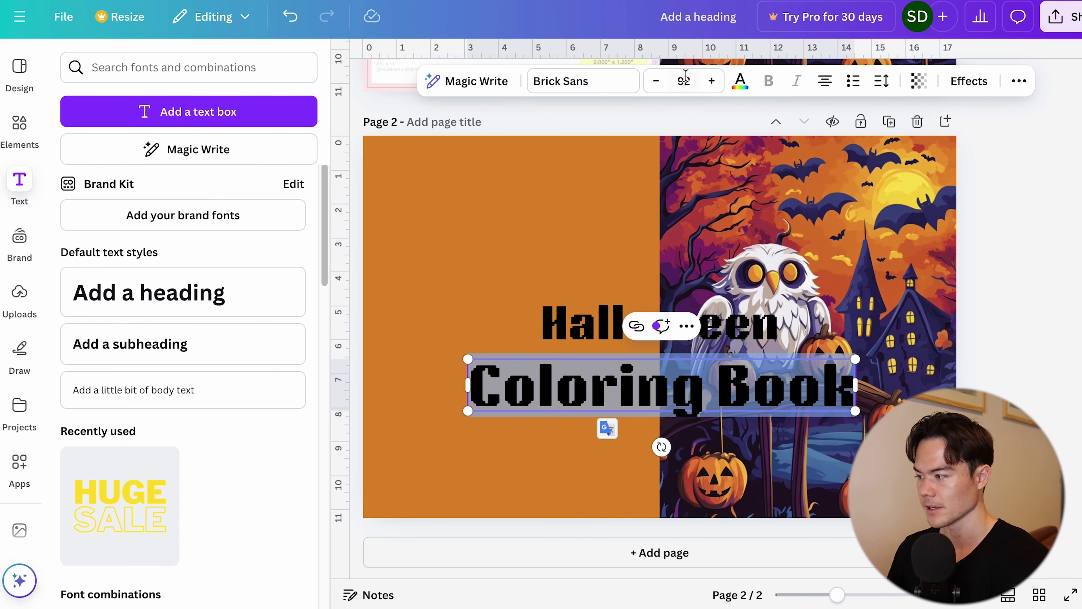
left_click(684, 81)
type("55")
key("Return")
Move "Halloween" to the top of the front cover image and "Coloring Book" just beneath it.
left_click_drag(660, 323, 808, 174)
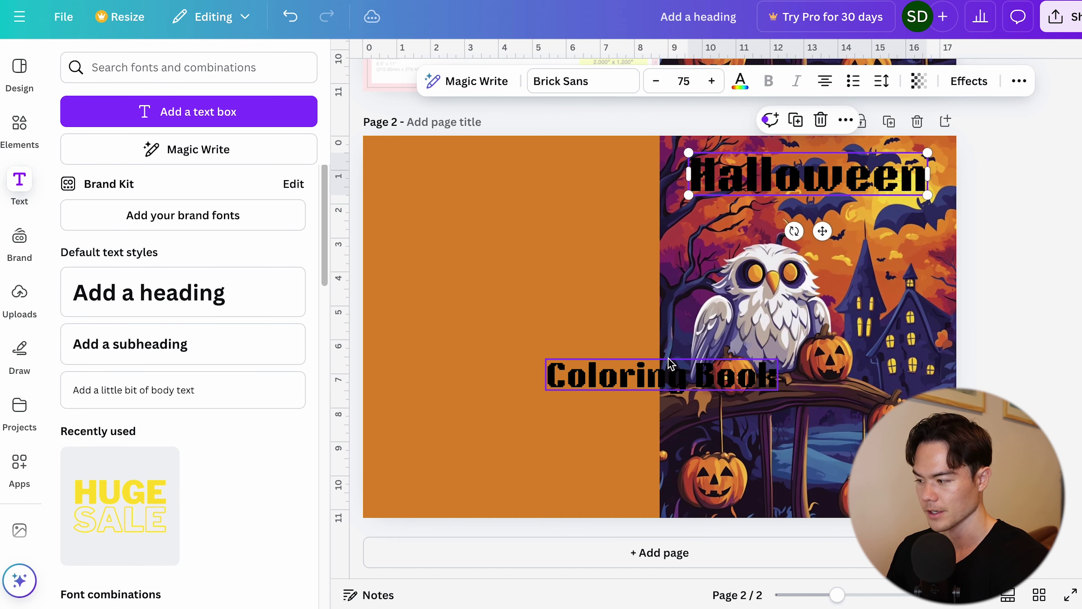
left_click_drag(662, 371, 812, 213)
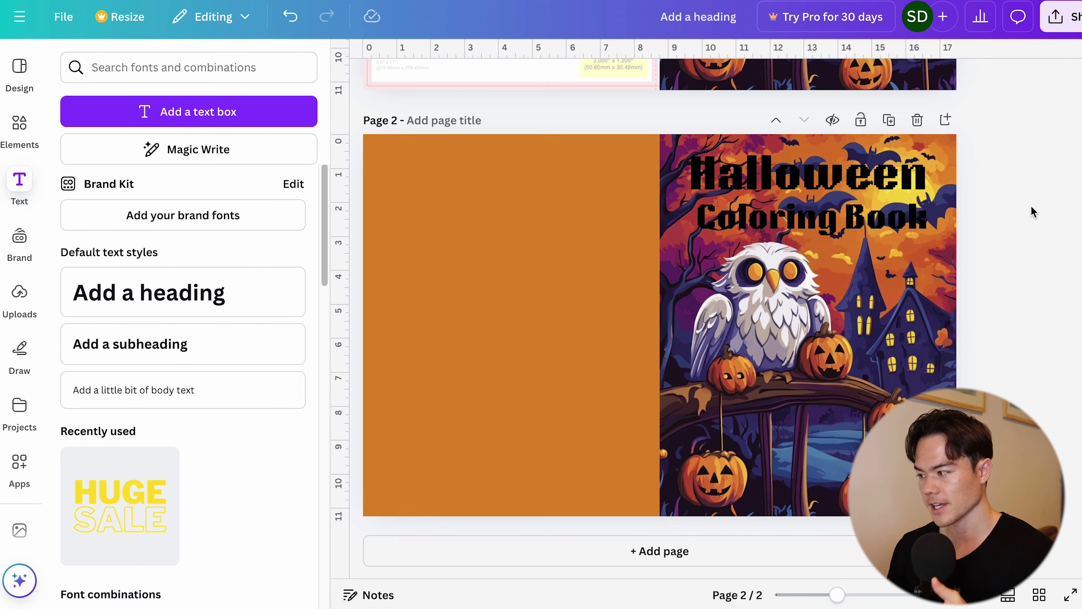
left_click(1031, 210)
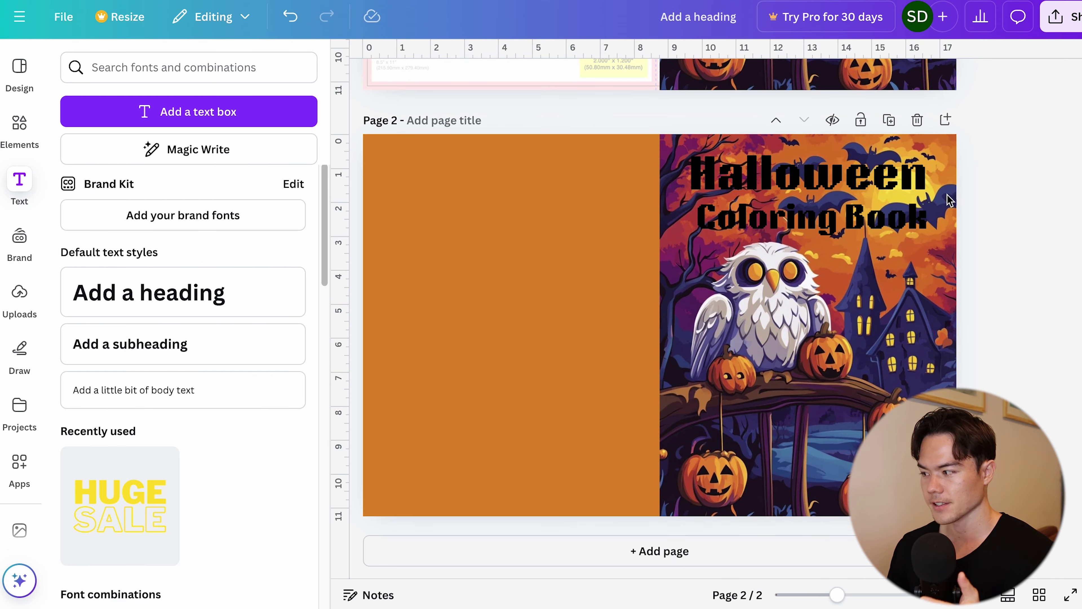
Color the "Halloween" title bright green with a custom color.
left_click(901, 194)
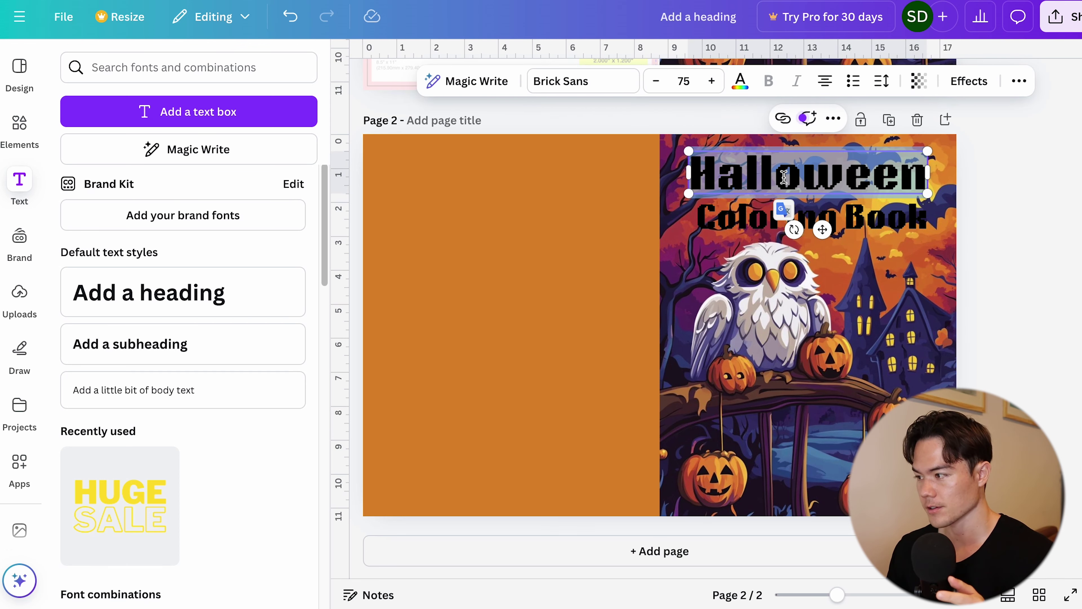
left_click(740, 80)
left_click_drag(128, 323, 141, 326)
left_click_drag(232, 235, 276, 231)
Color the "Coloring Book" text white.
left_click(809, 218)
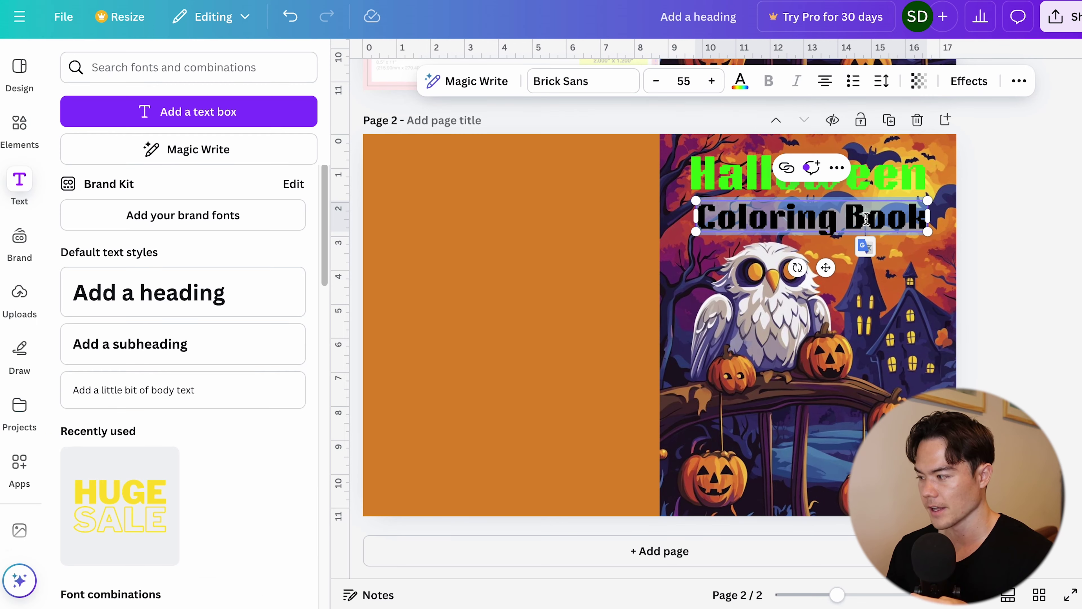
left_click(740, 81)
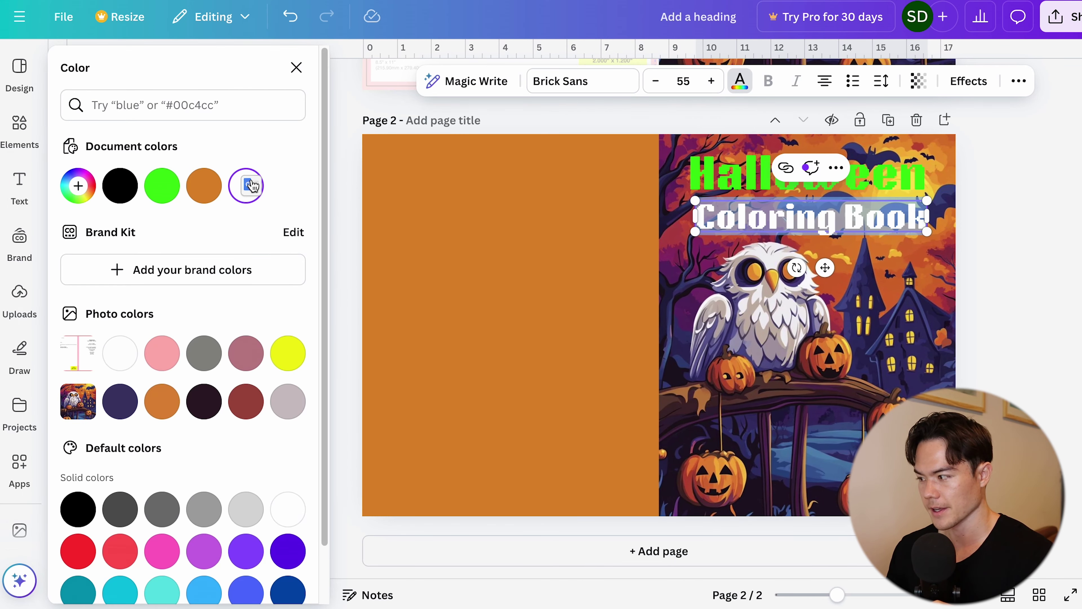
left_click(246, 185)
left_click(1034, 225)
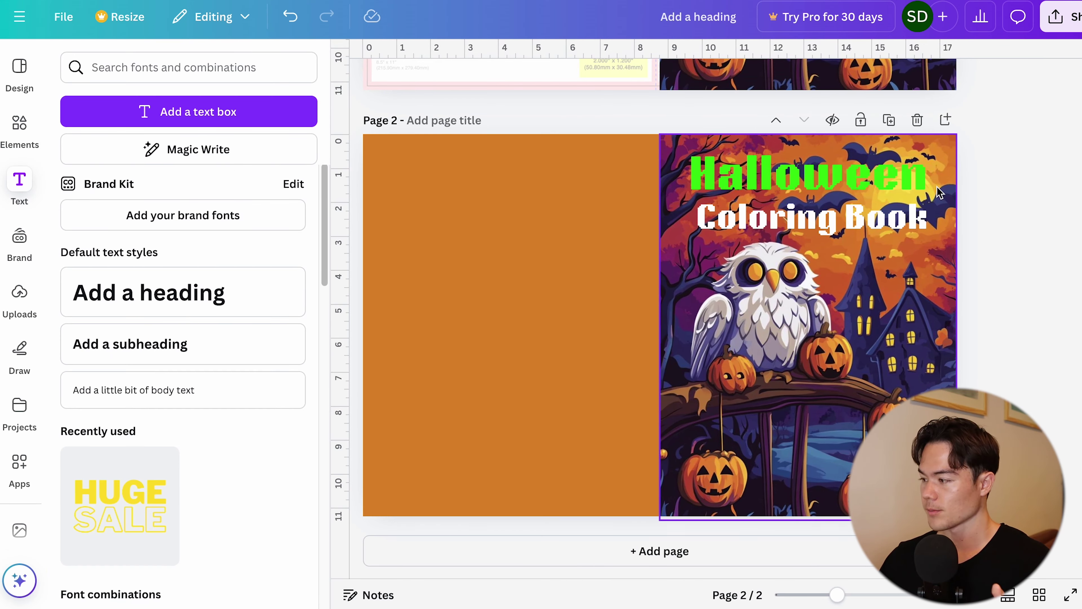
Apply a Shadow effect to the "Halloween" title with offset 0, direction 0 and an increased blur.
left_click(904, 185)
left_click(968, 81)
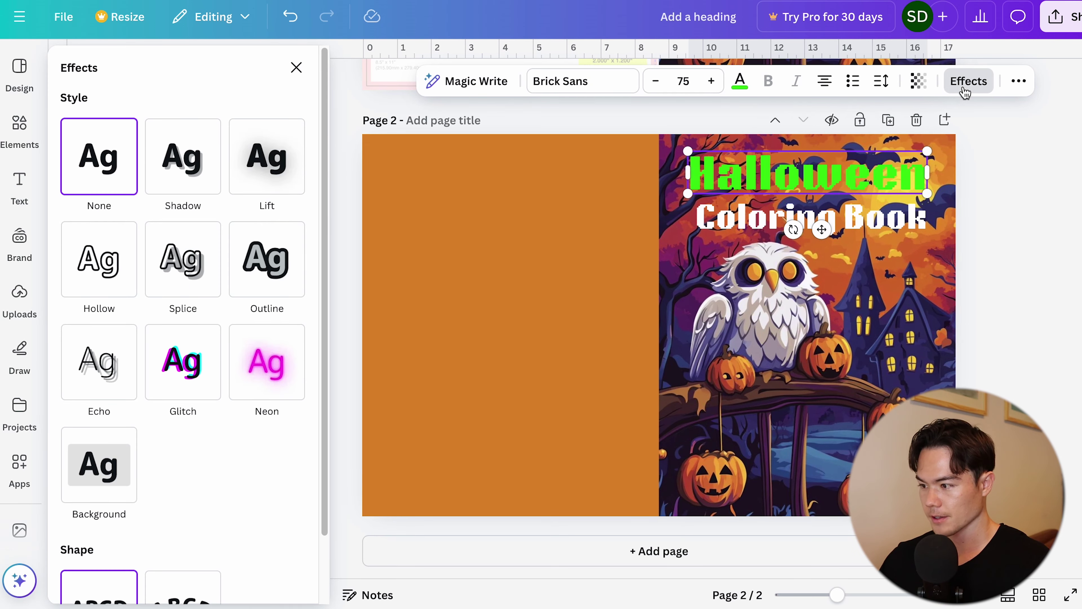
left_click(183, 156)
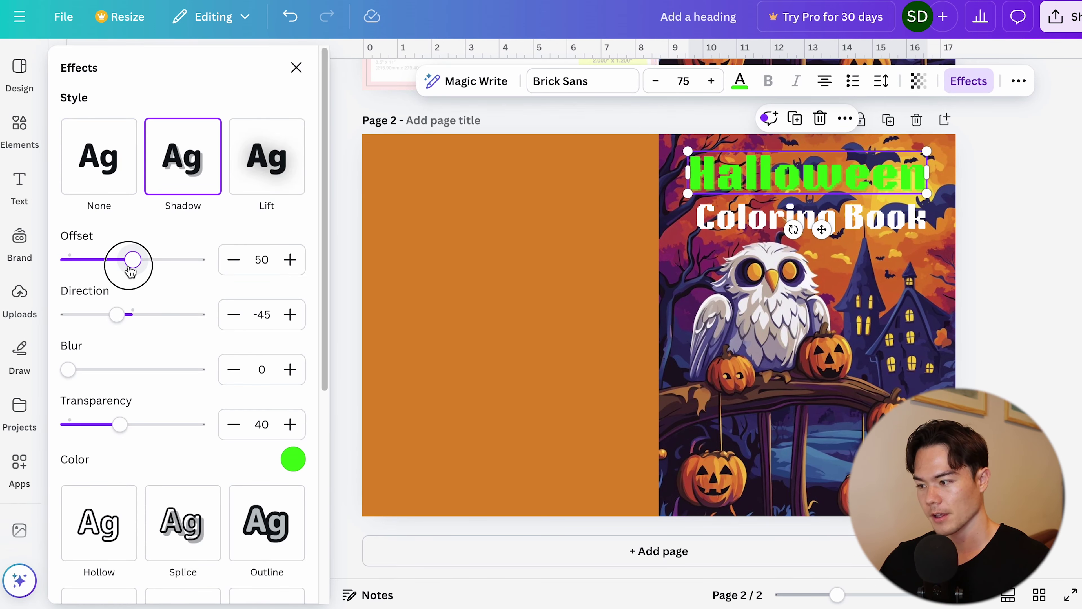
left_click_drag(130, 260, 50, 277)
left_click_drag(117, 314, 135, 322)
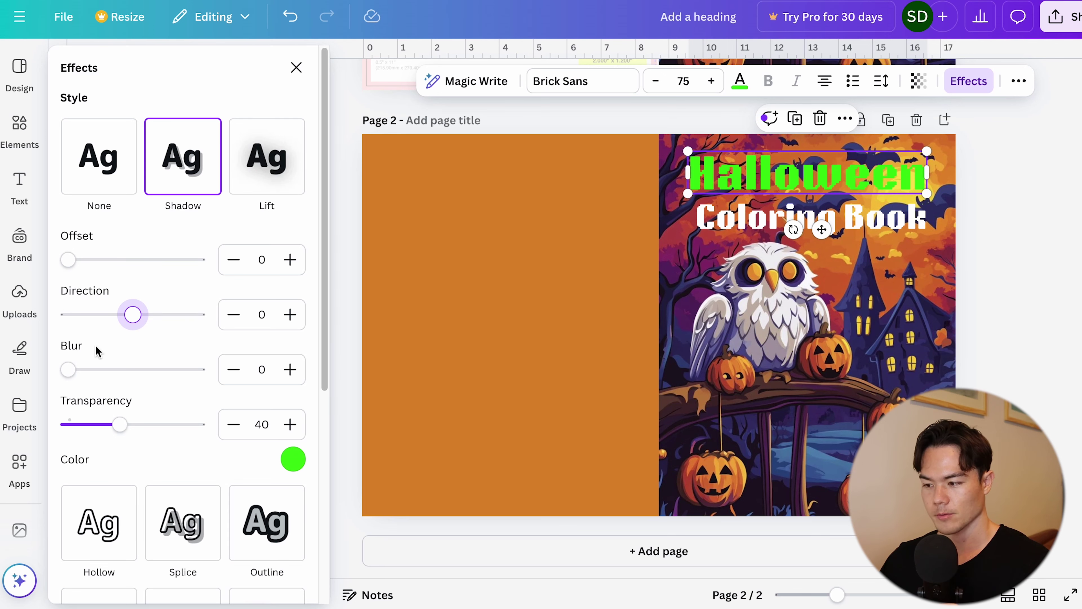
left_click_drag(69, 369, 169, 385)
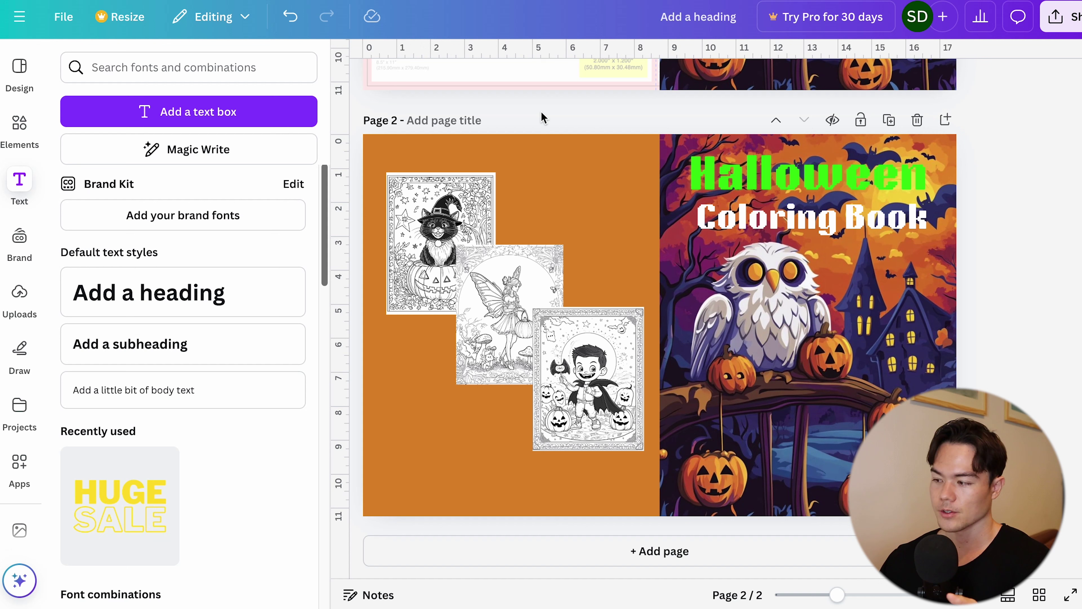